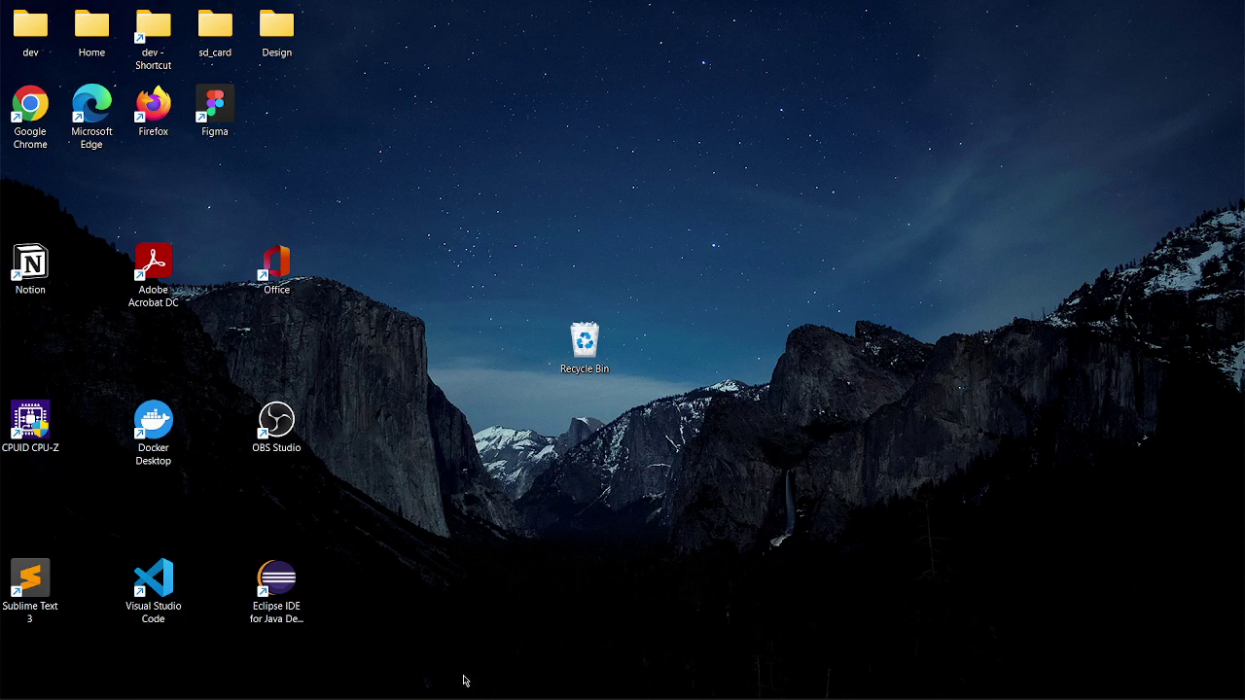
Open Control Panel and show Windows Tools from the System and Security category
mouse_move(494, 698)
key("super")
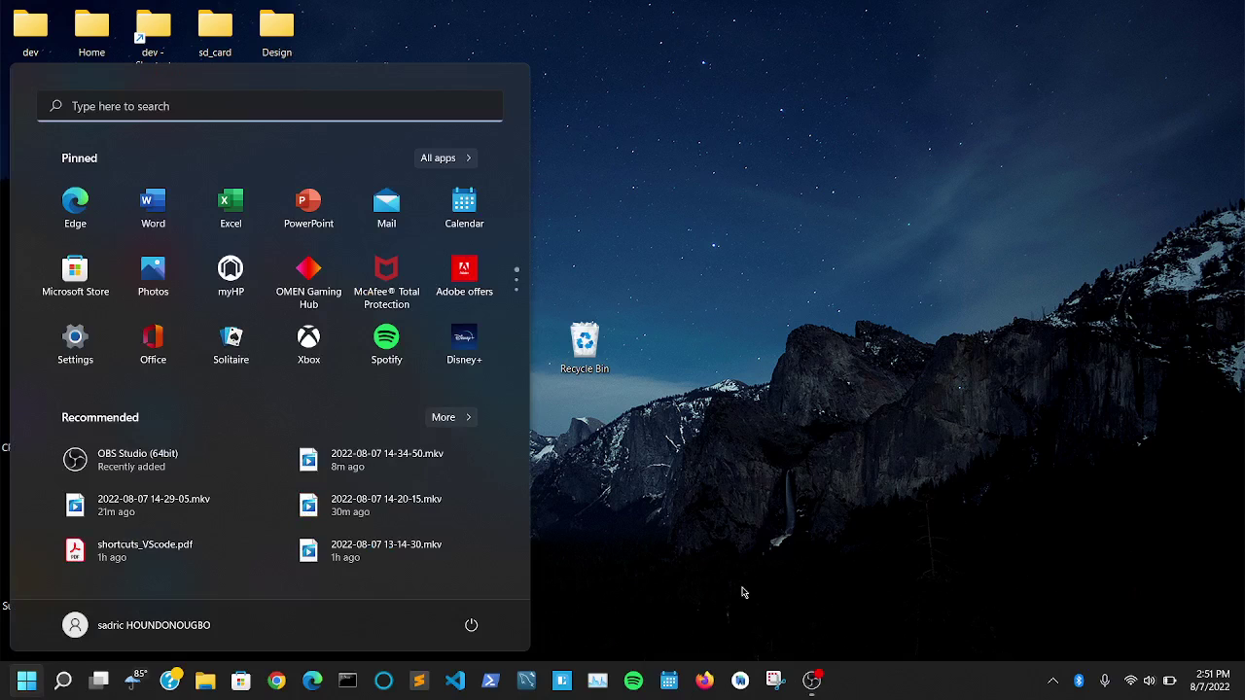
type("con")
key("Return")
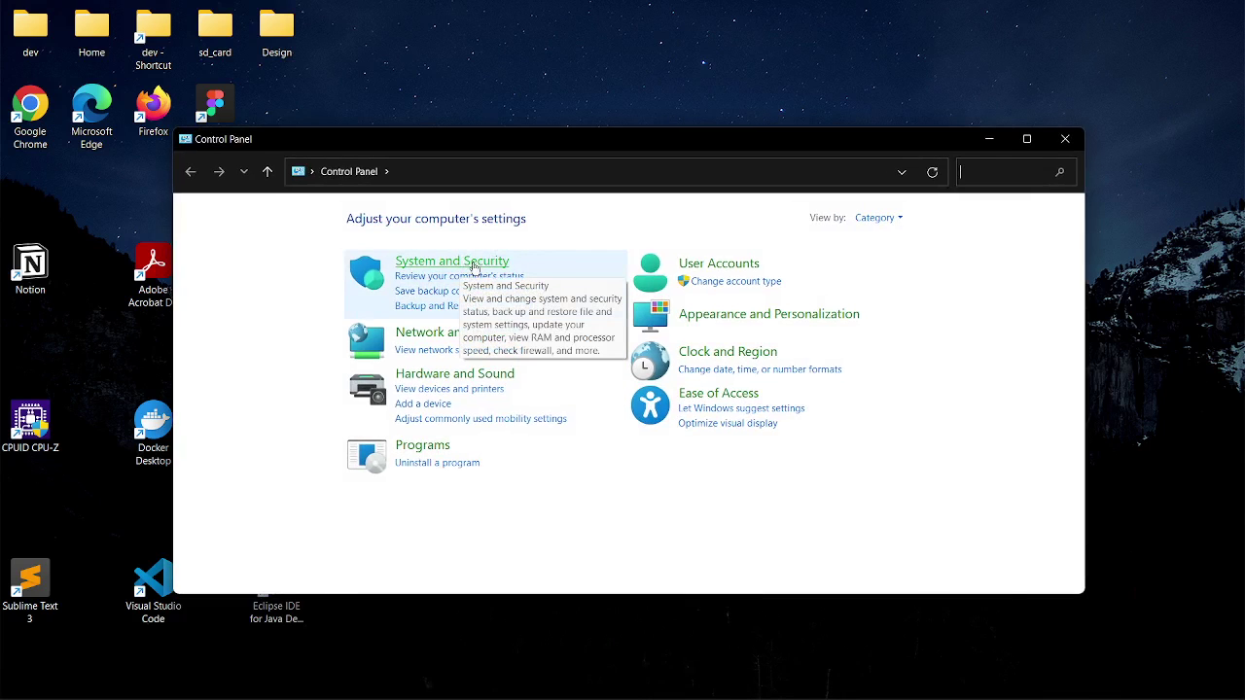
left_click(474, 264)
scroll(486, 311, "down", 1)
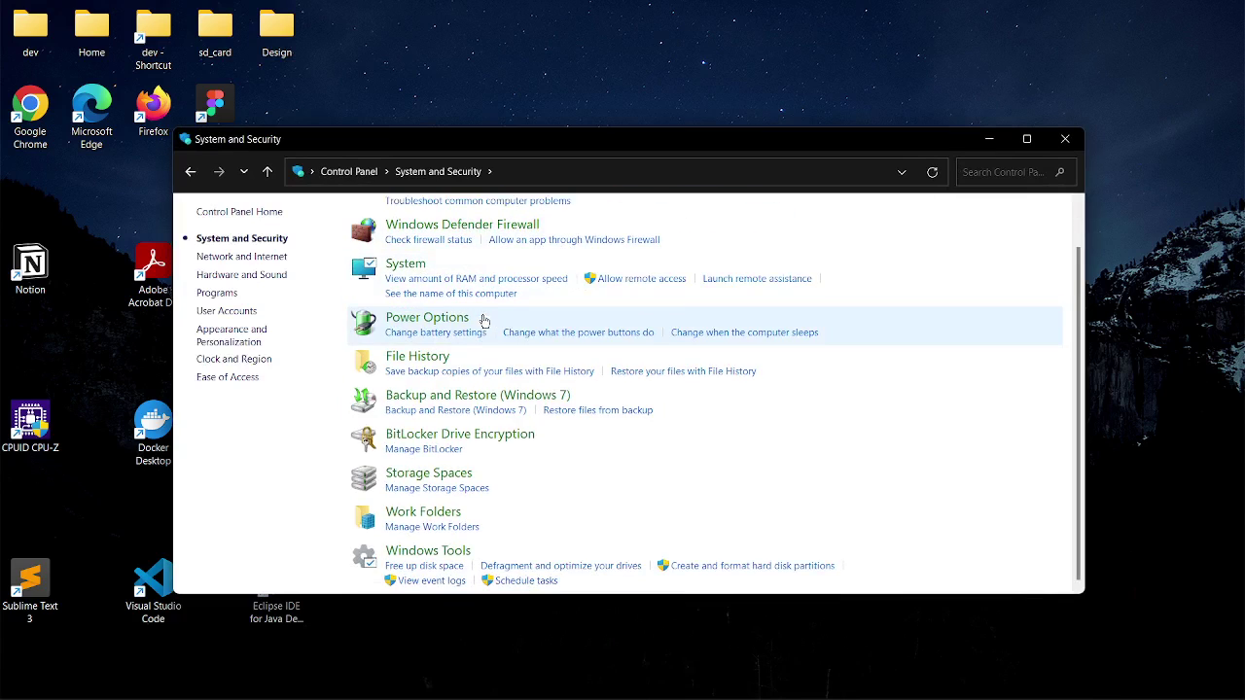
left_click(438, 556)
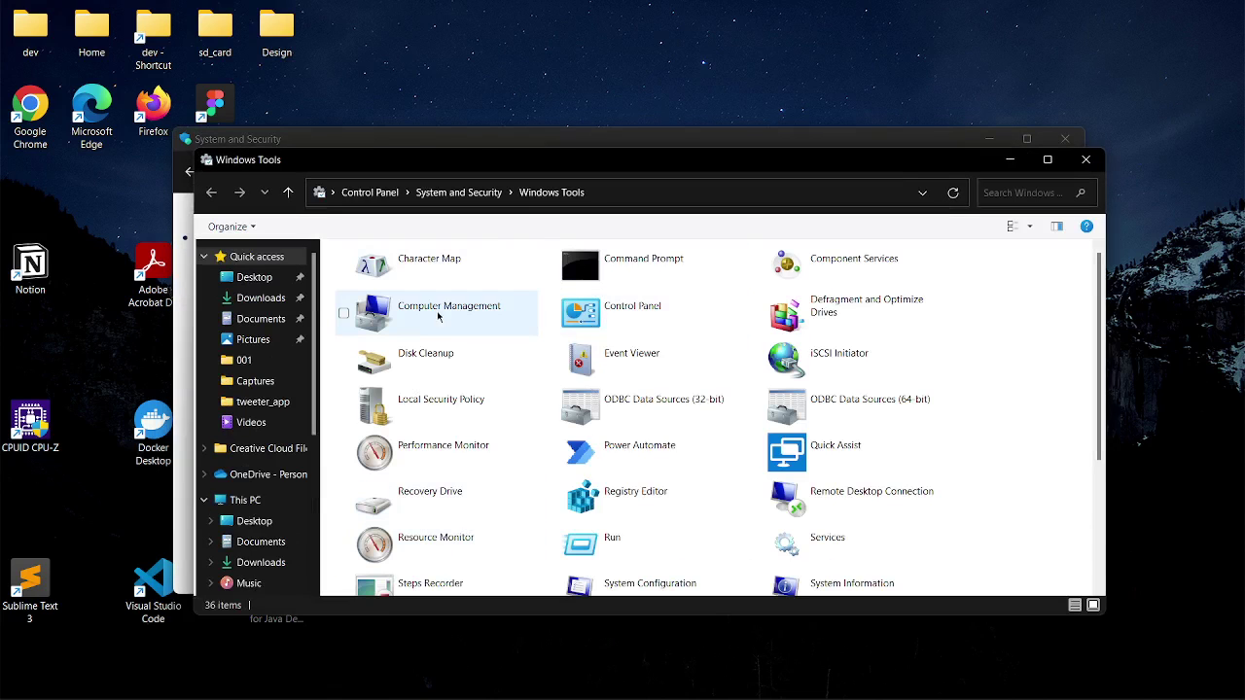
Launch Computer Management and display Disk Management
left_click(455, 321)
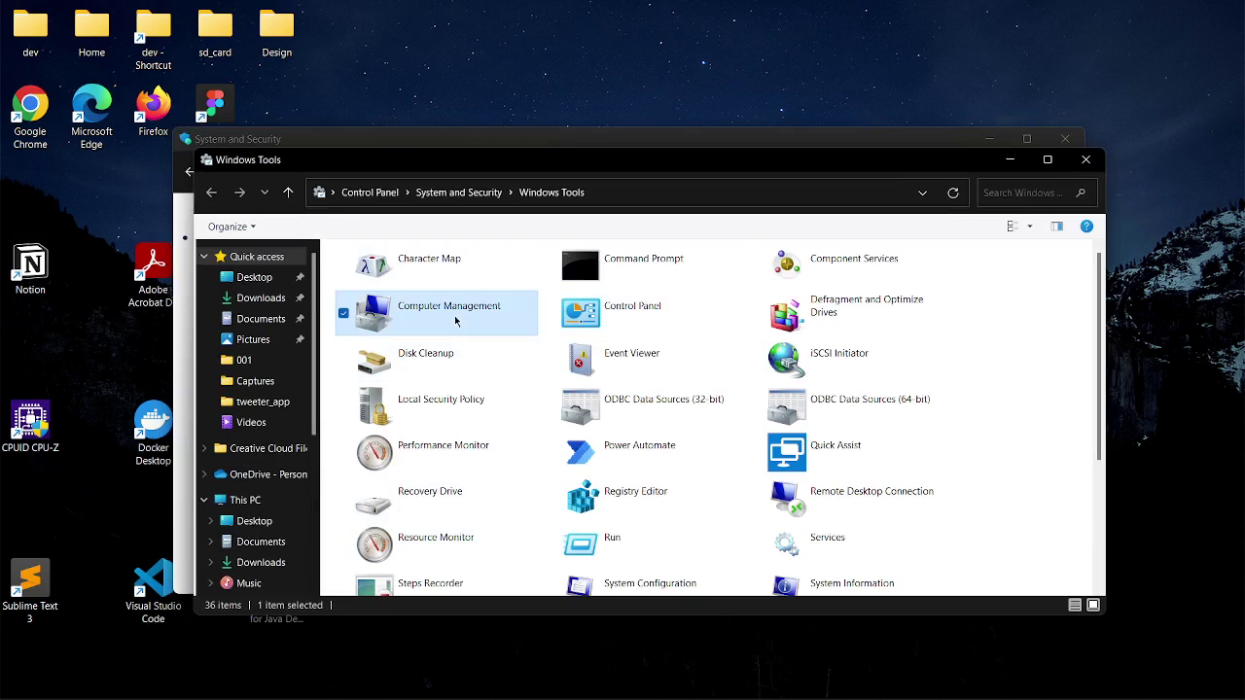
double_click(529, 310)
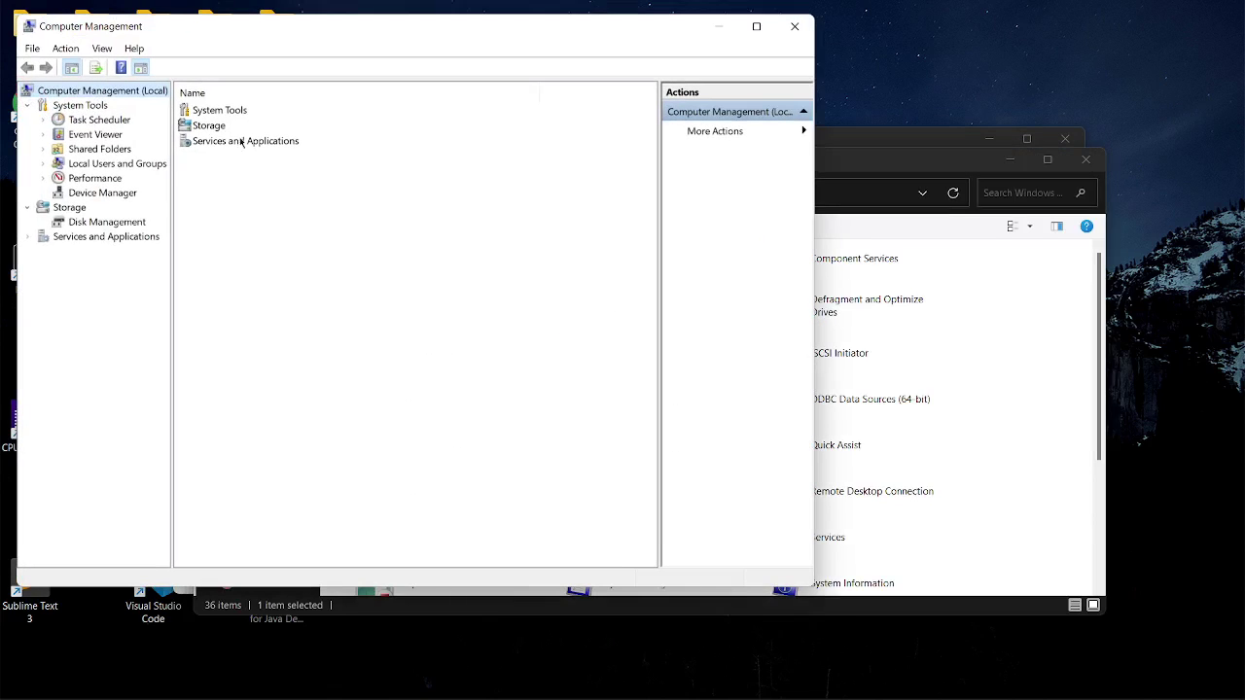
left_click(95, 225)
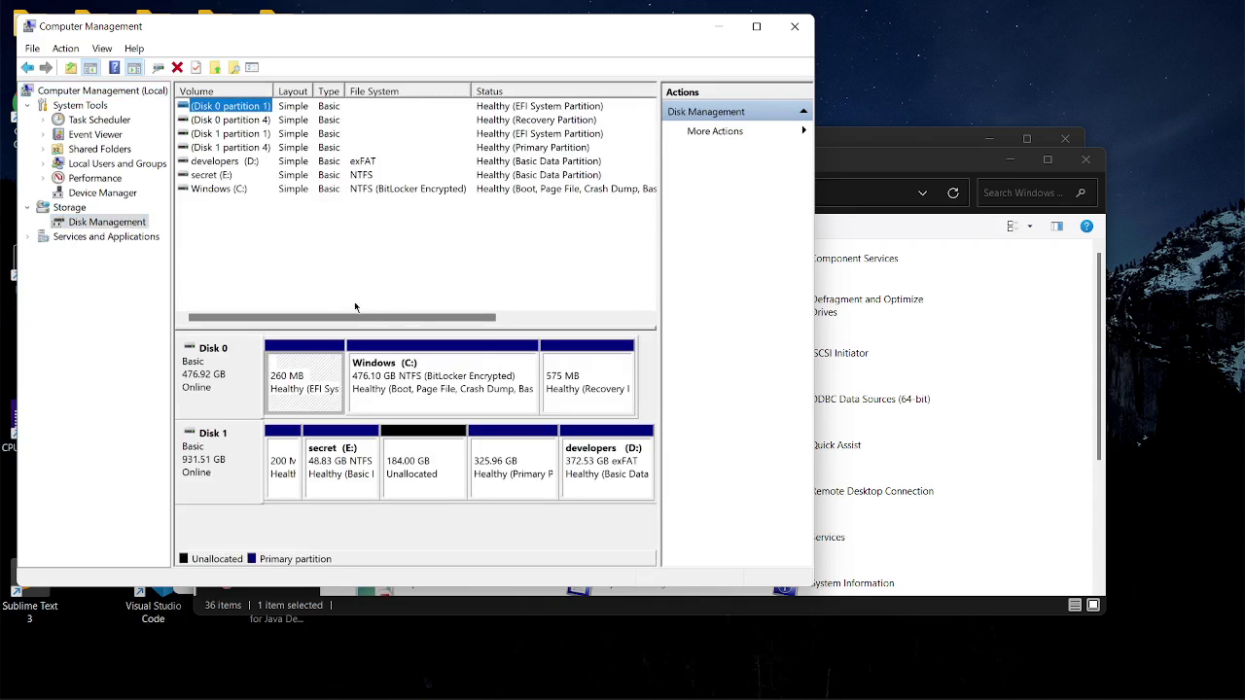
Examine the volume list and the individual partitions and unallocated space on Disk 1
scroll(600, 281, "right", 2)
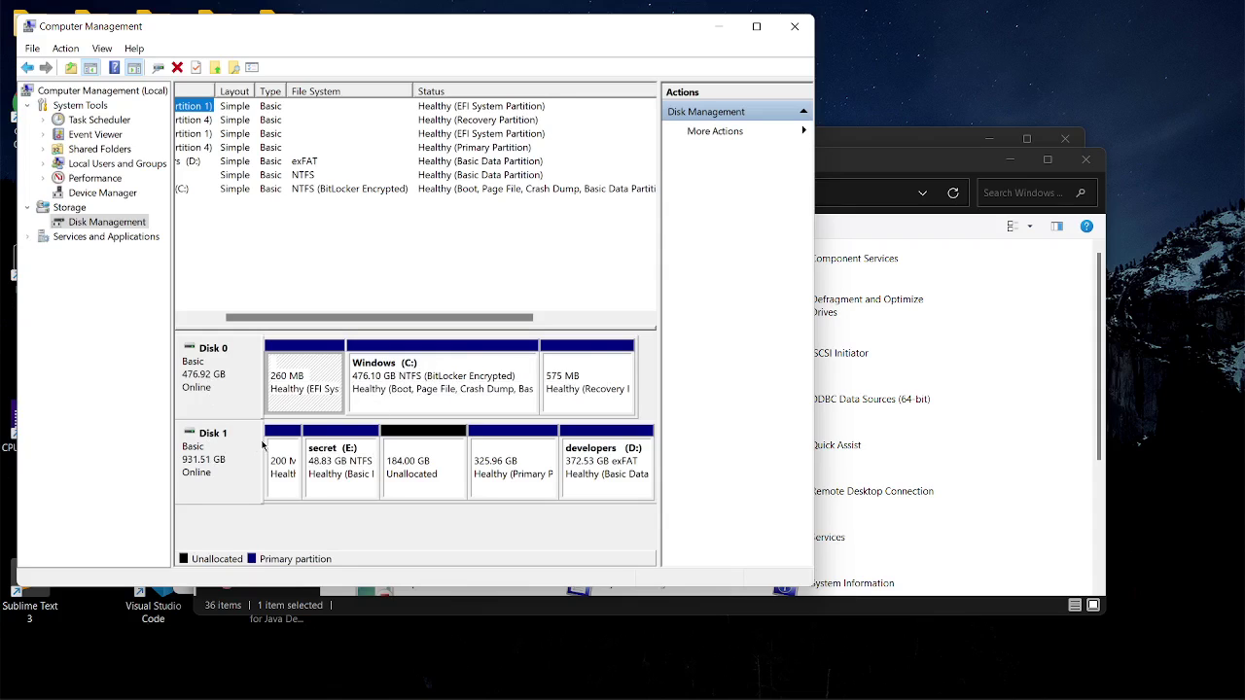
left_click(212, 473)
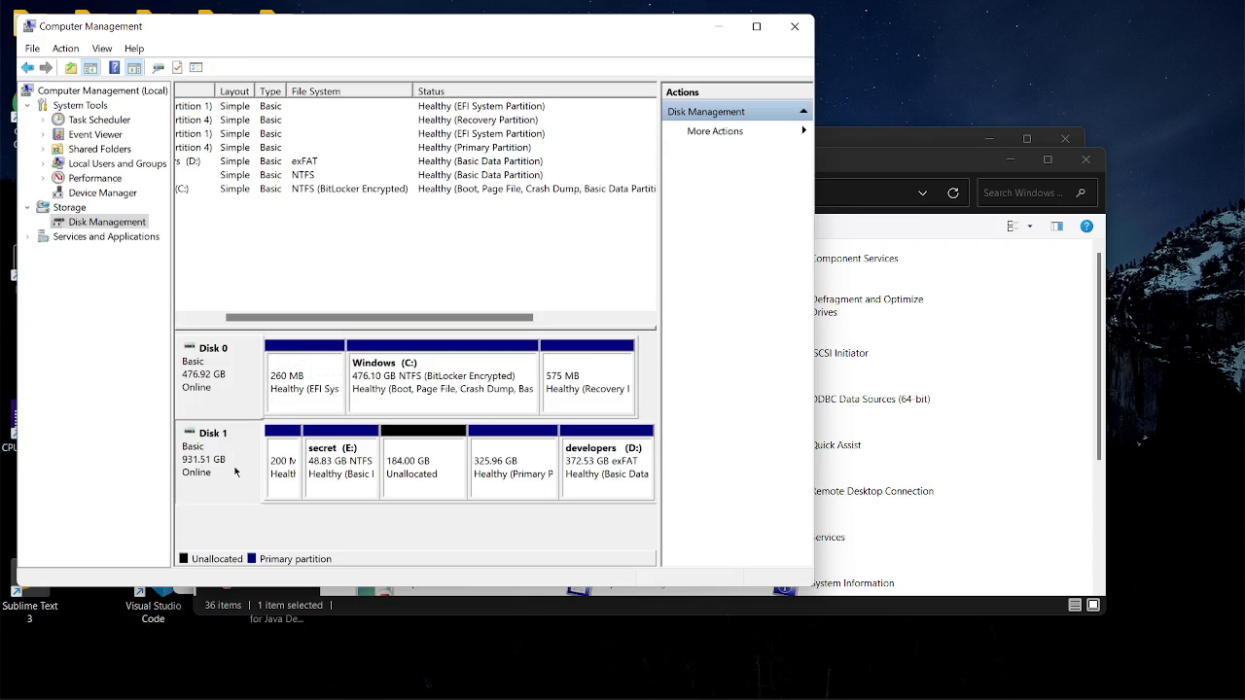
left_click(318, 468)
left_click(443, 472)
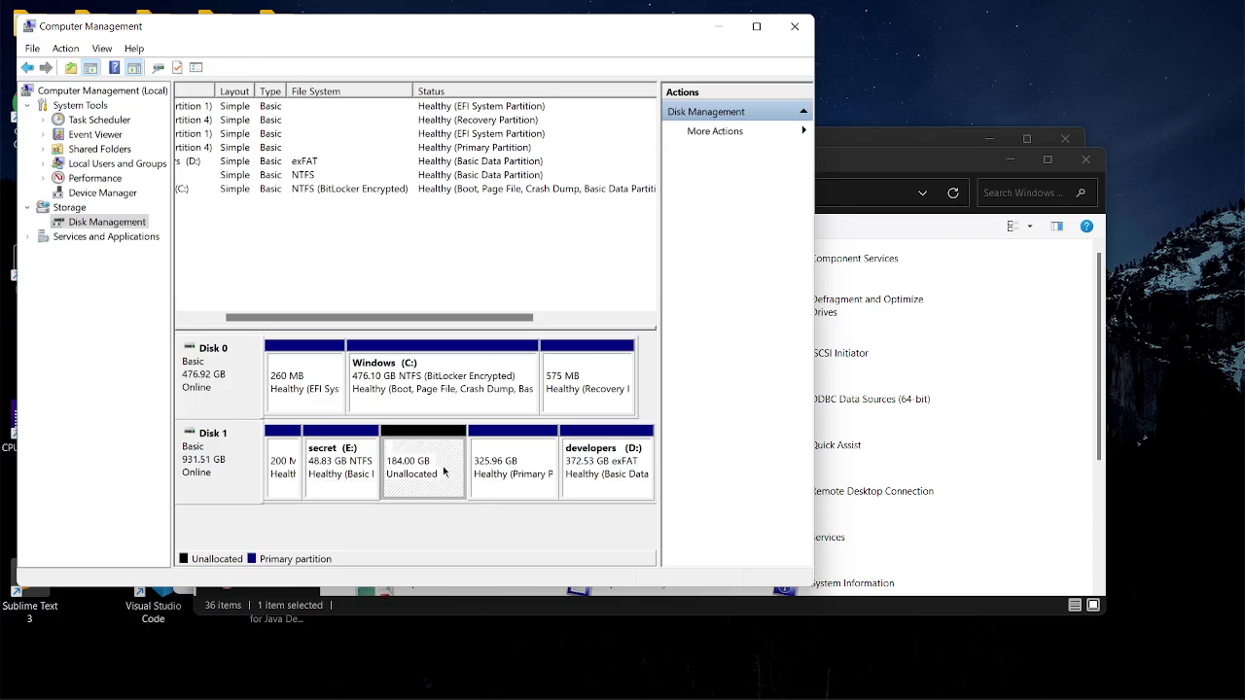
left_click(500, 474)
left_click(605, 472)
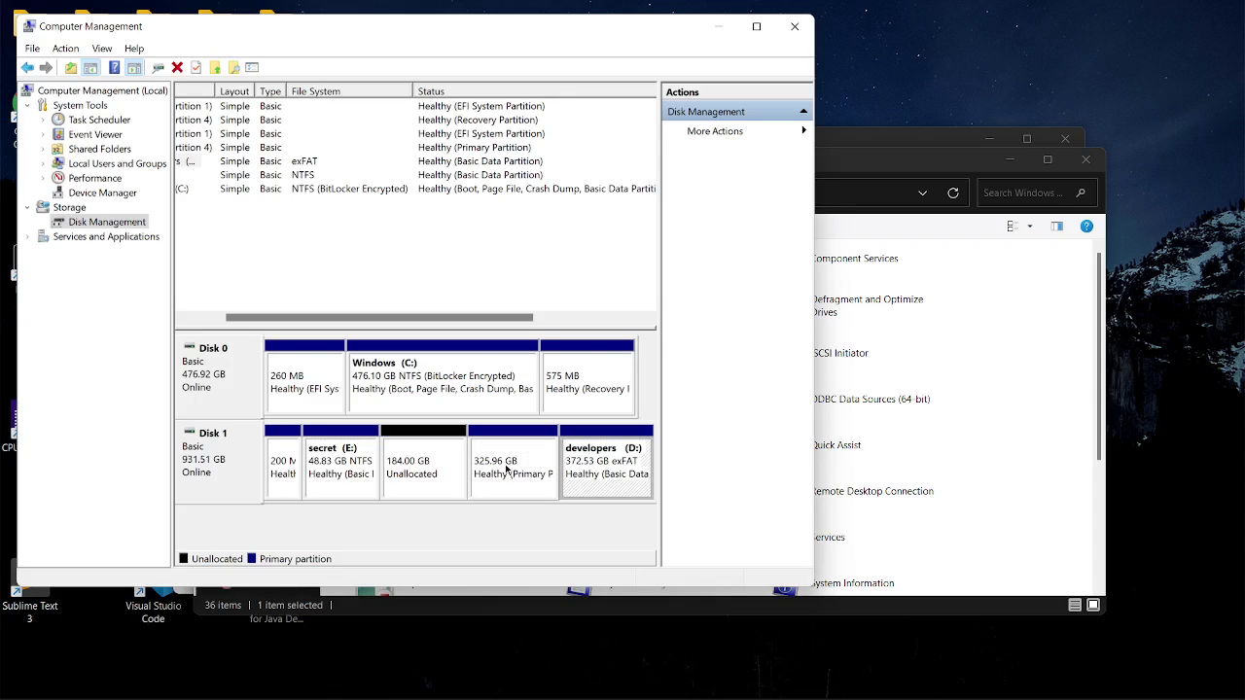
left_click(506, 470)
left_click(412, 471)
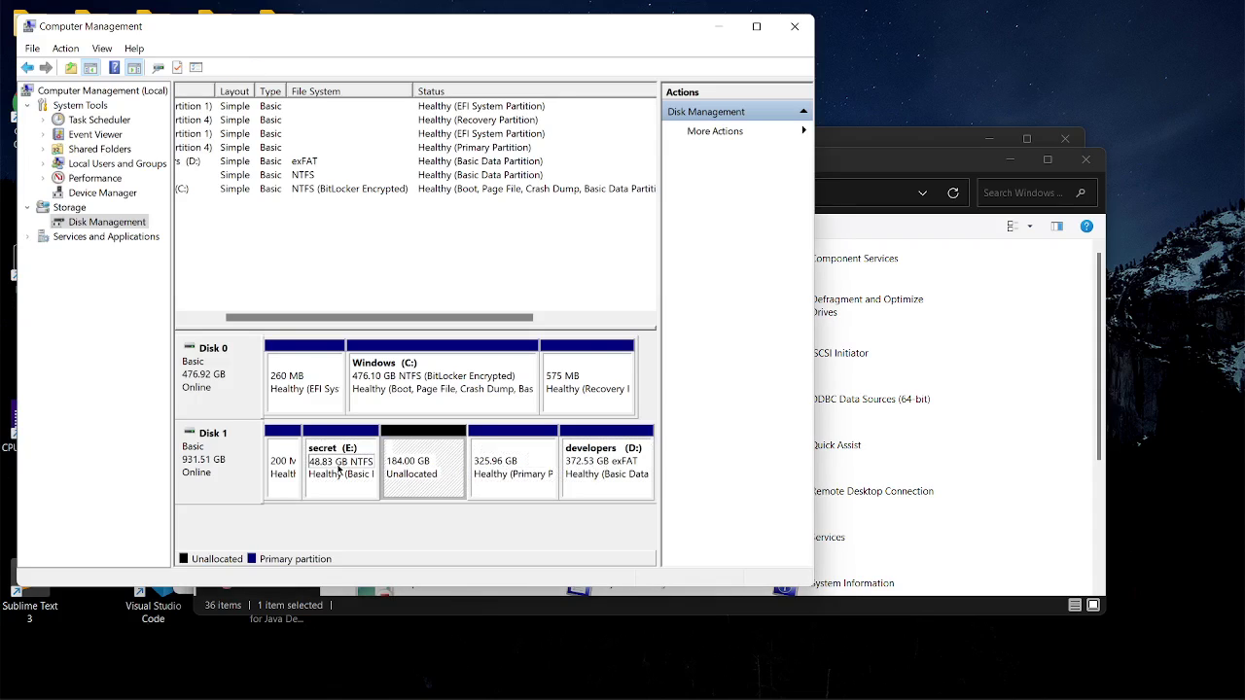
Delete the secret (E:) volume on Disk 1 and accept the erasure of its data
left_click(339, 471)
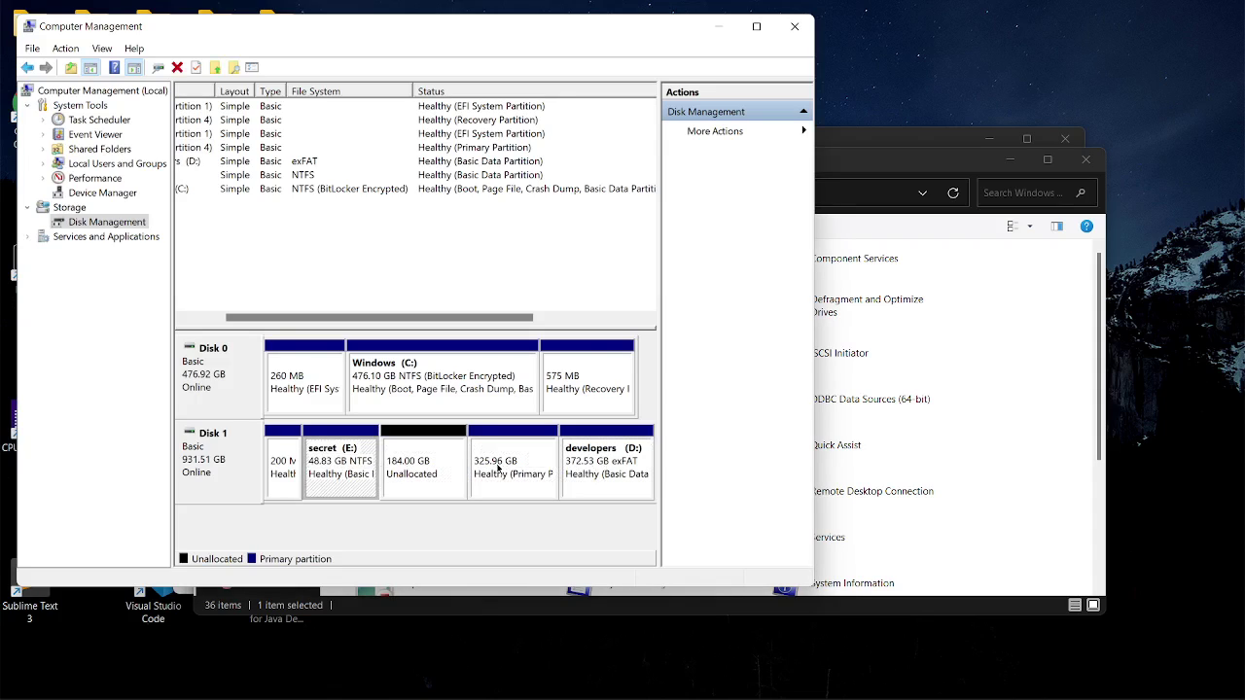
right_click(340, 466)
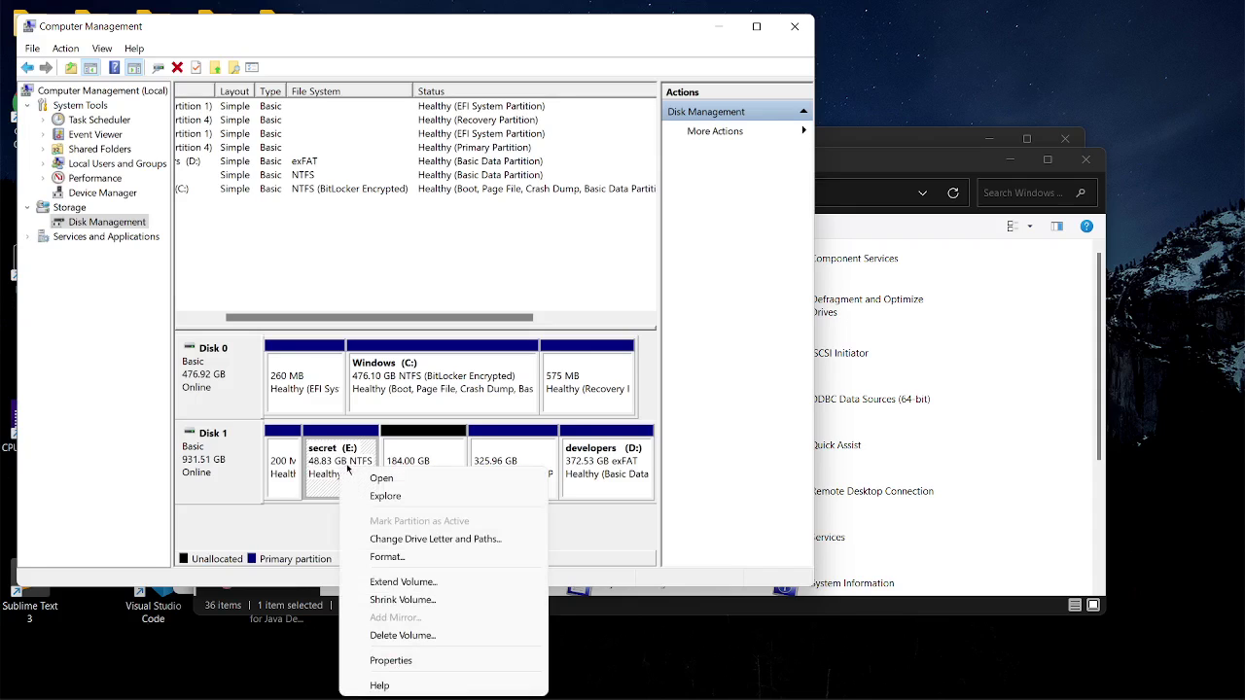
left_click(412, 636)
left_click(679, 477)
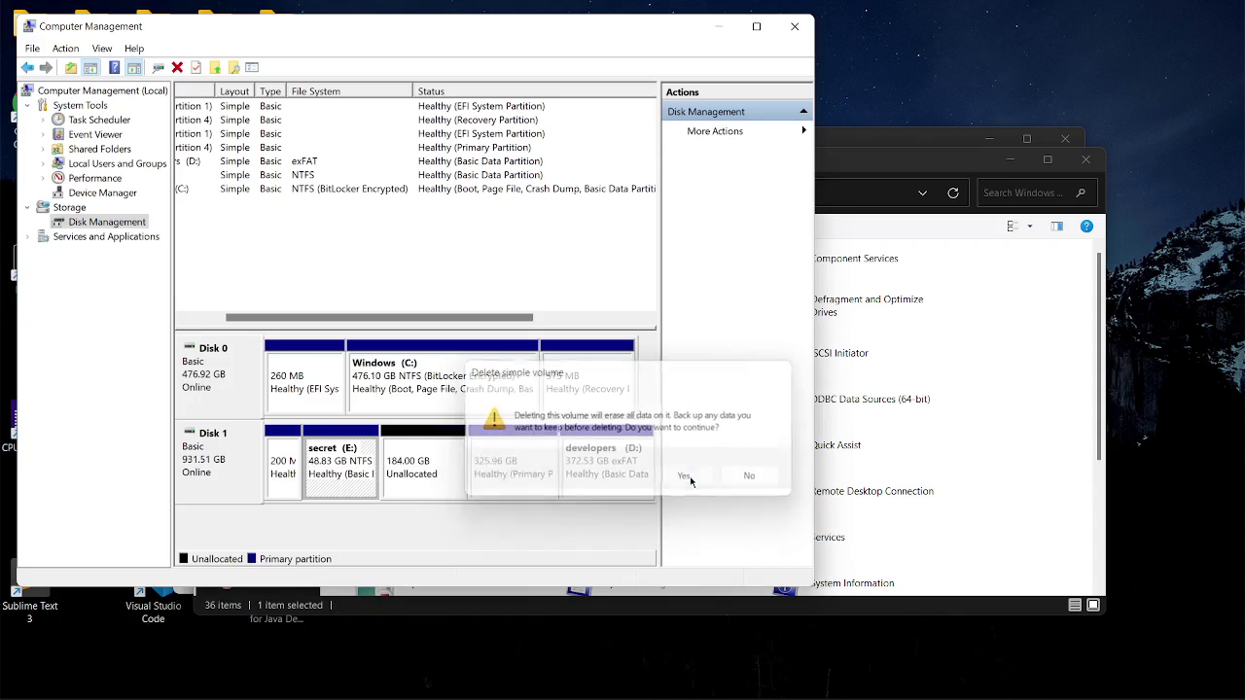
Review the primary, EFI and developers (D:) partitions and the unallocated space on Disk 1
left_click(469, 467)
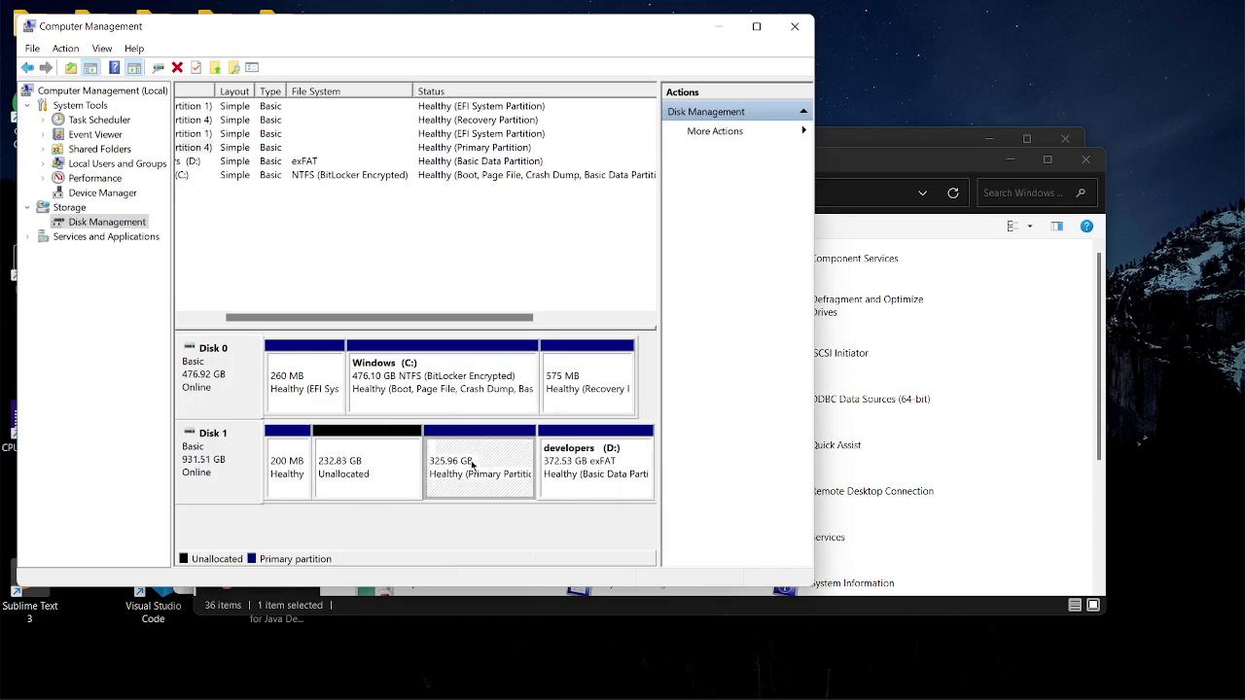
left_click(287, 472)
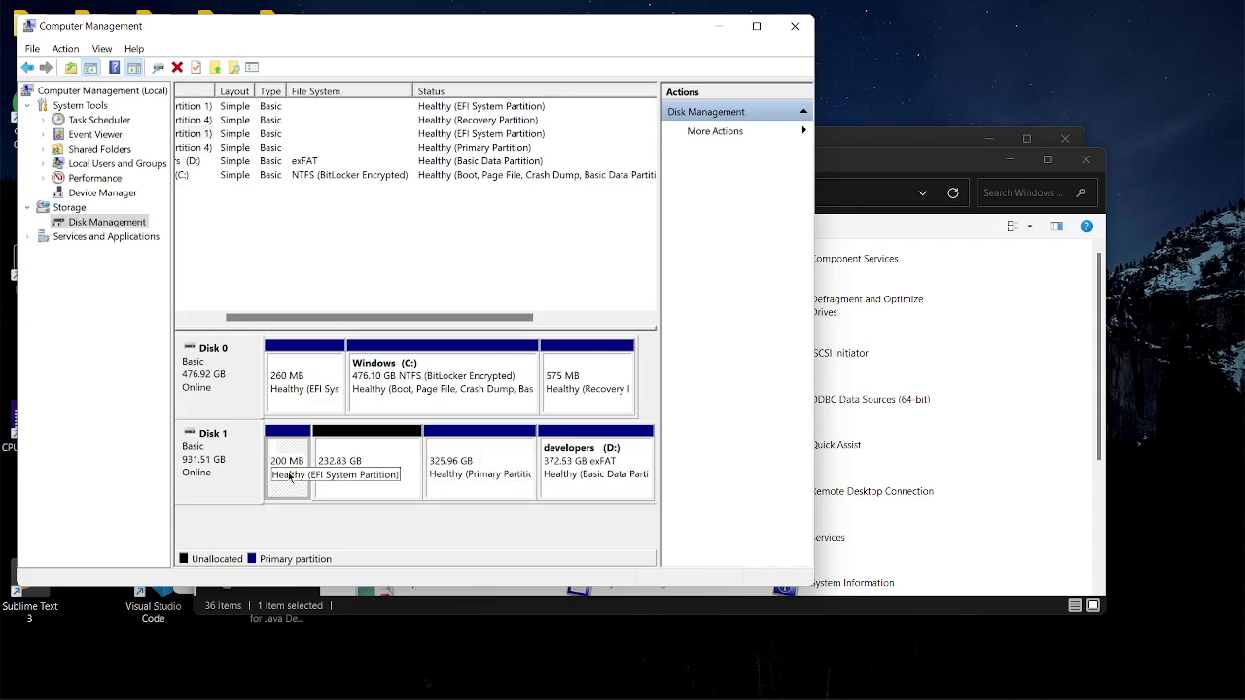
left_click(619, 475)
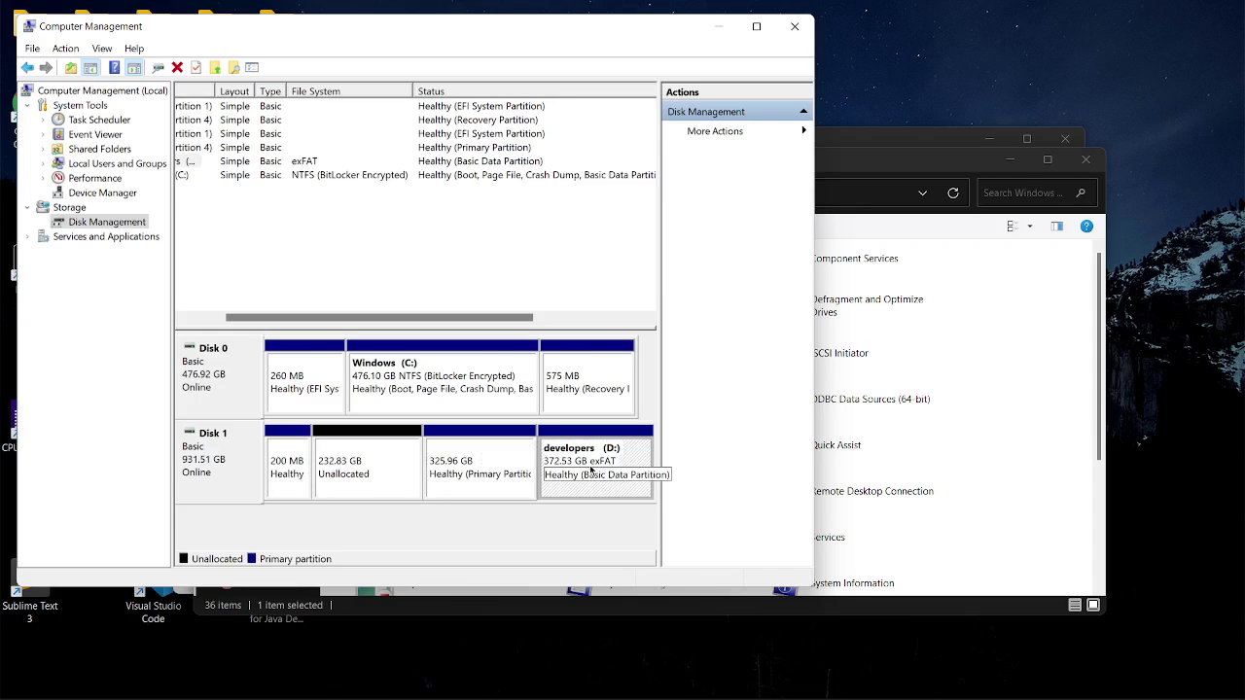
left_click(364, 471)
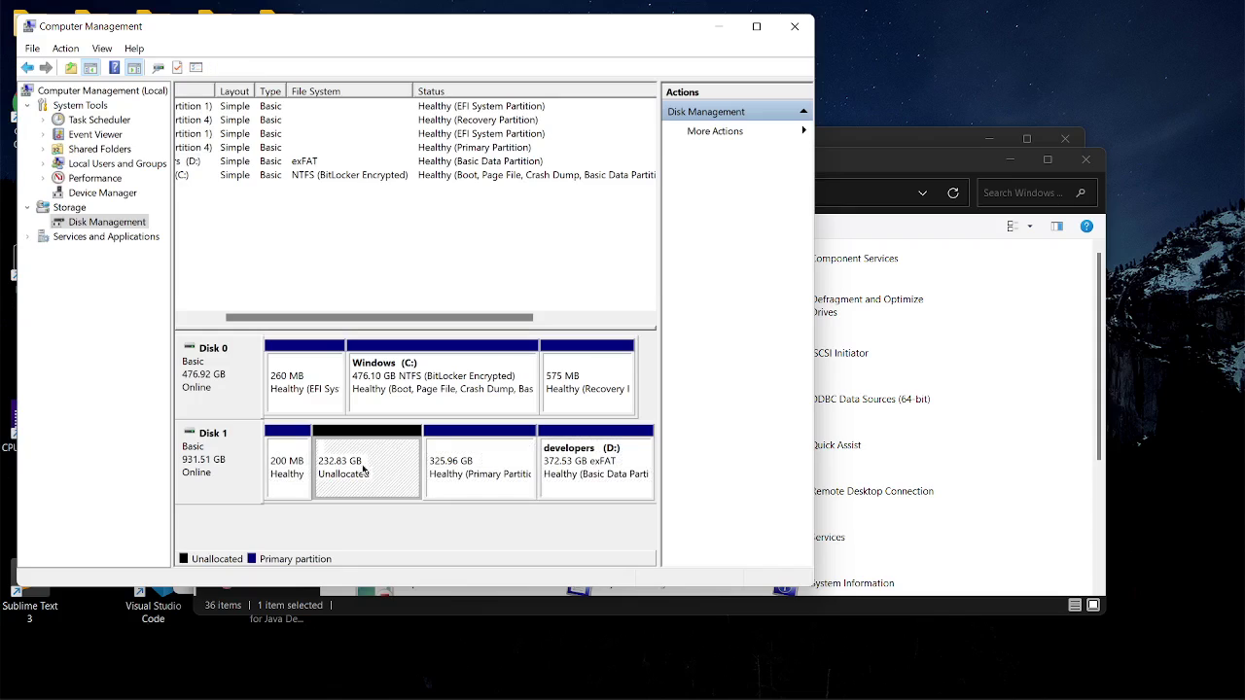
left_click(605, 464)
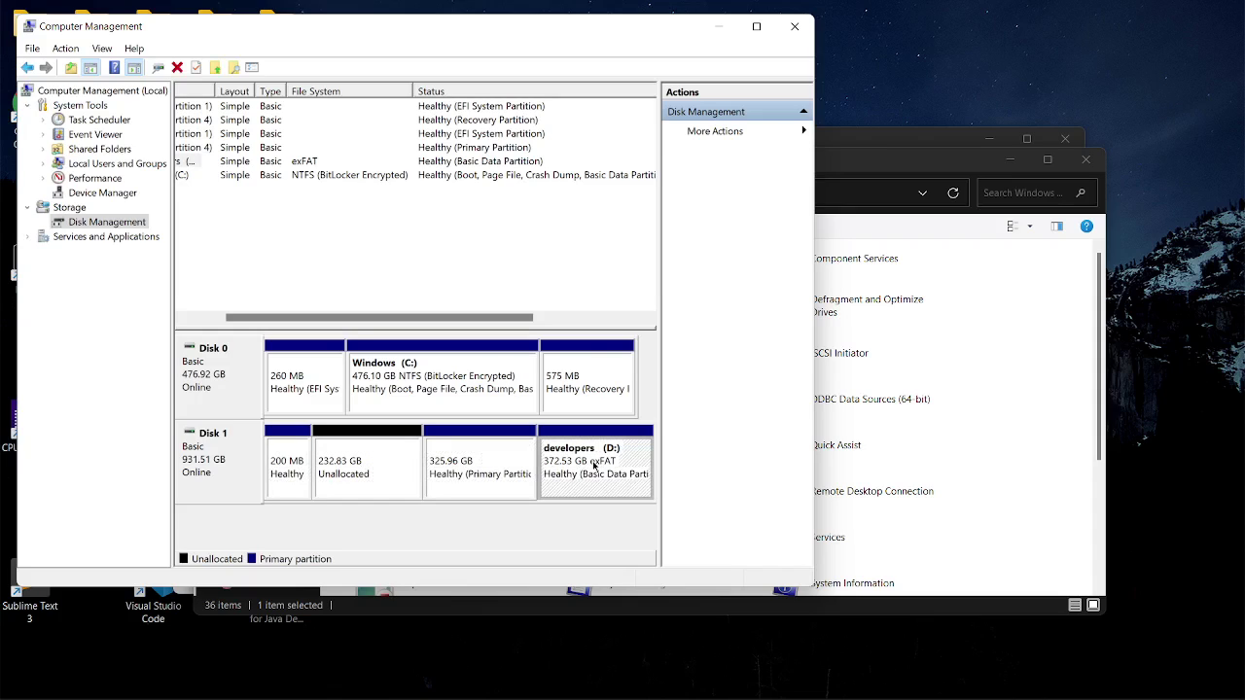
left_click(383, 478)
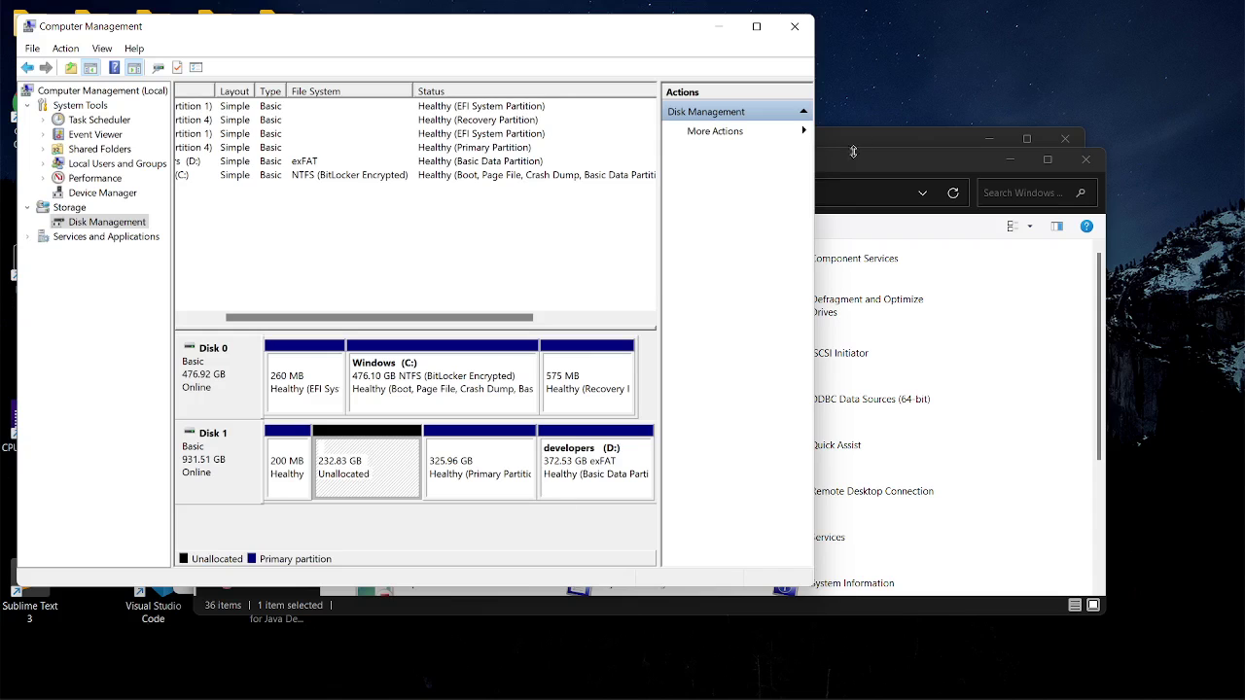
Switch to File Explorer and show the folders and drives of This PC
mouse_move(156, 685)
left_click(194, 686)
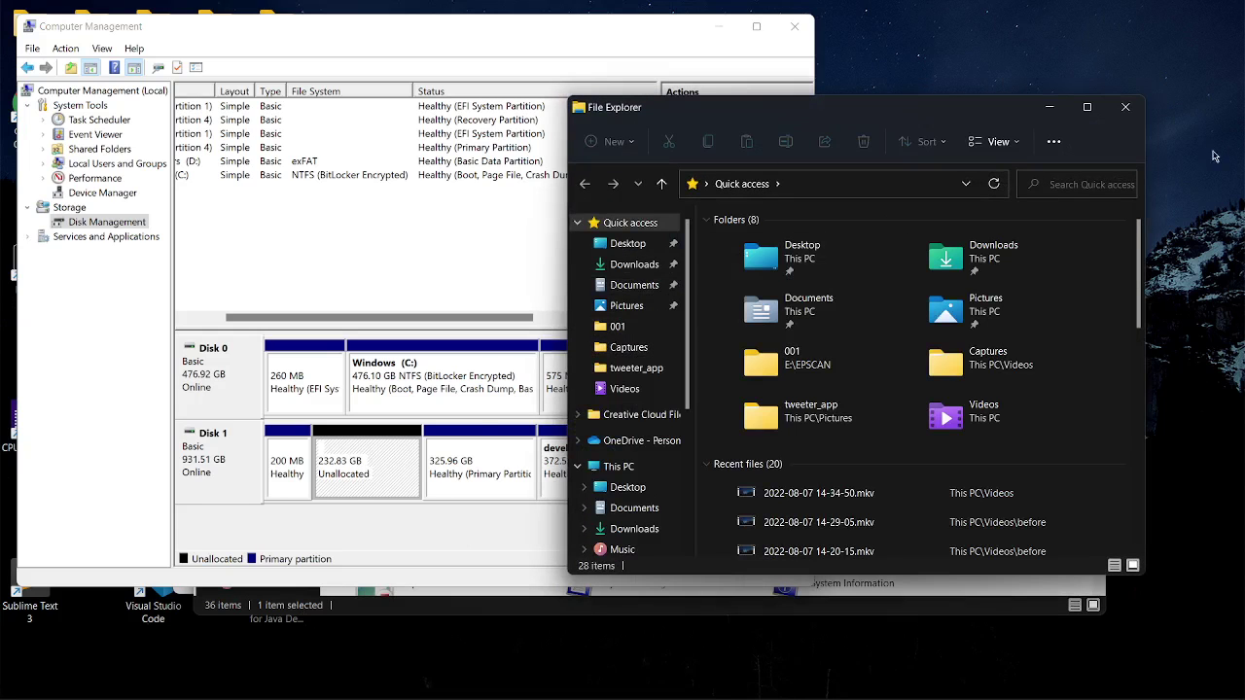
left_click(1093, 108)
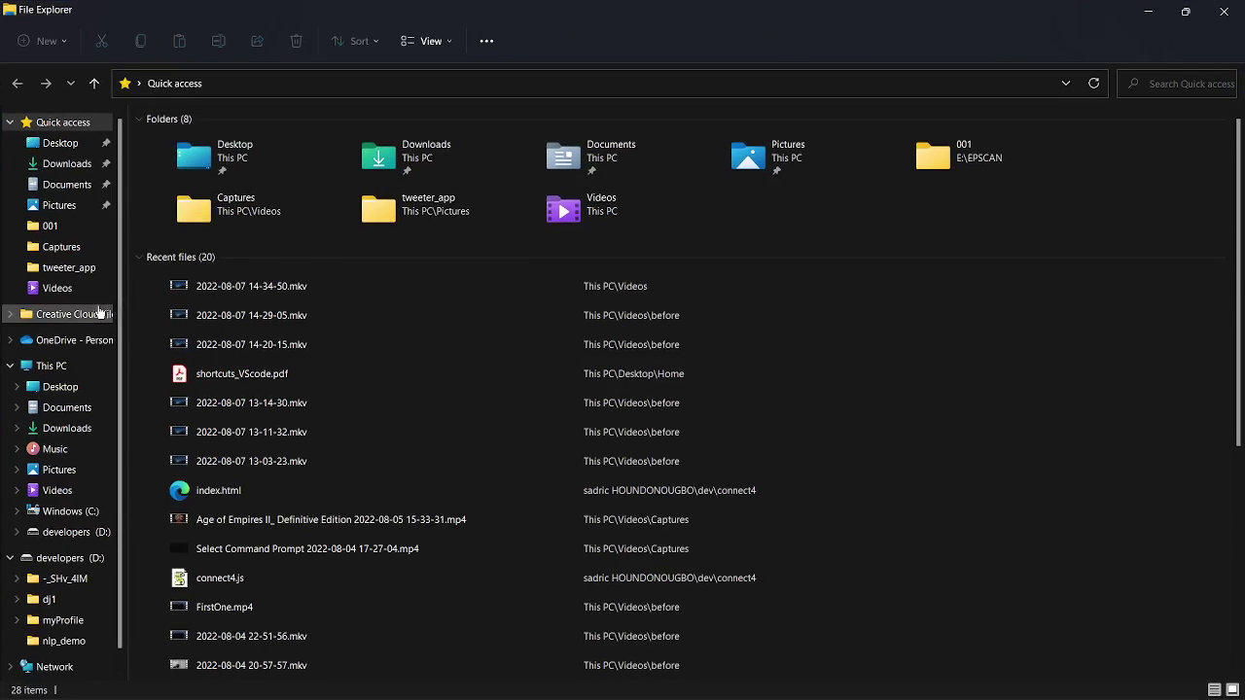
scroll(74, 560, "down", 1)
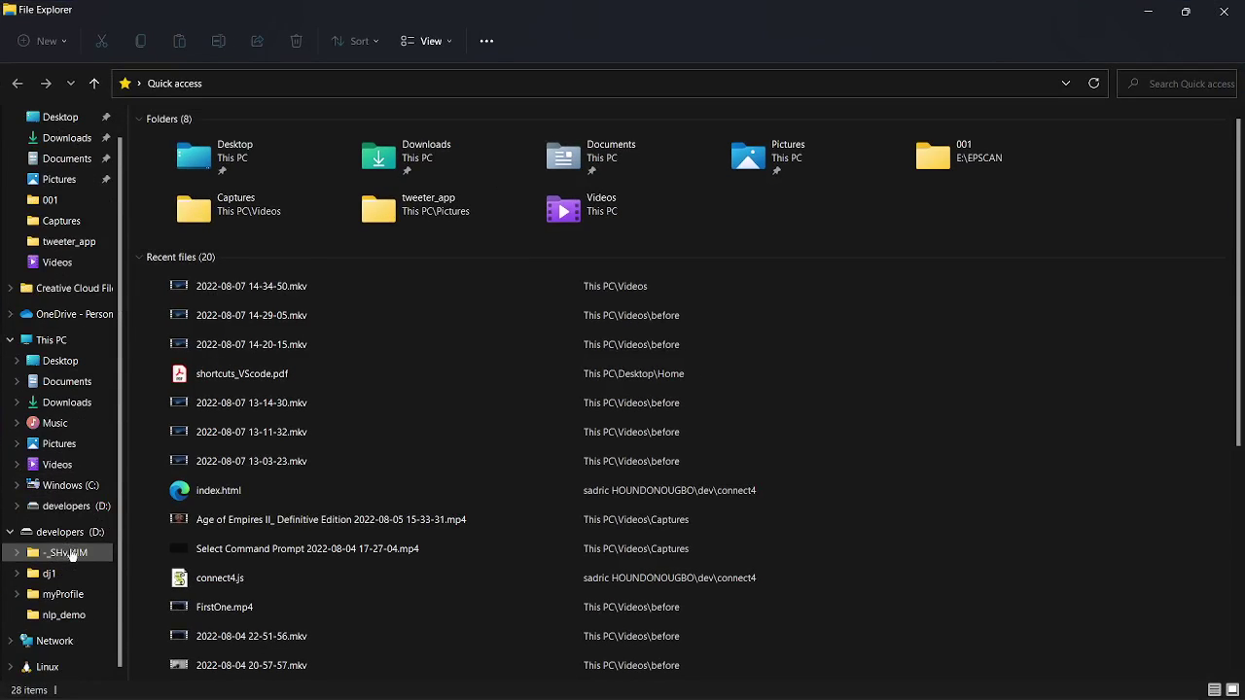
left_click(56, 341)
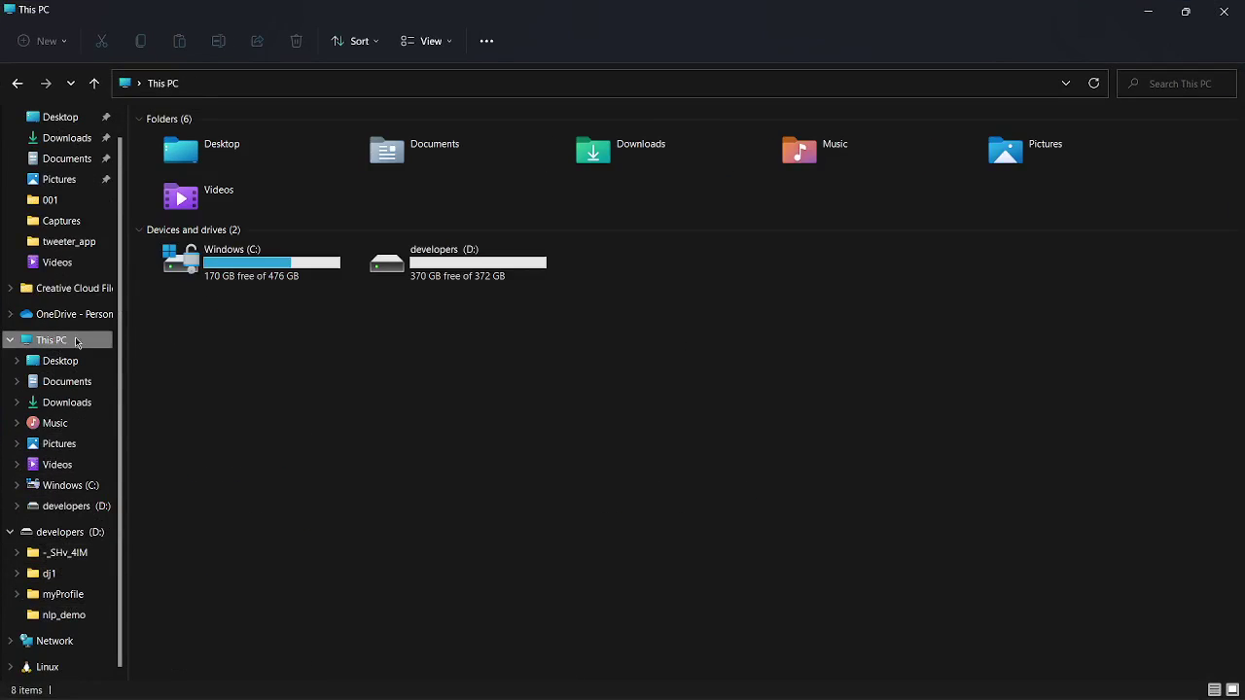
Arrange Computer Management and File Explorer side by side, giving Computer Management about 70 percent of the screen width
left_click(1186, 11)
mouse_move(1088, 114)
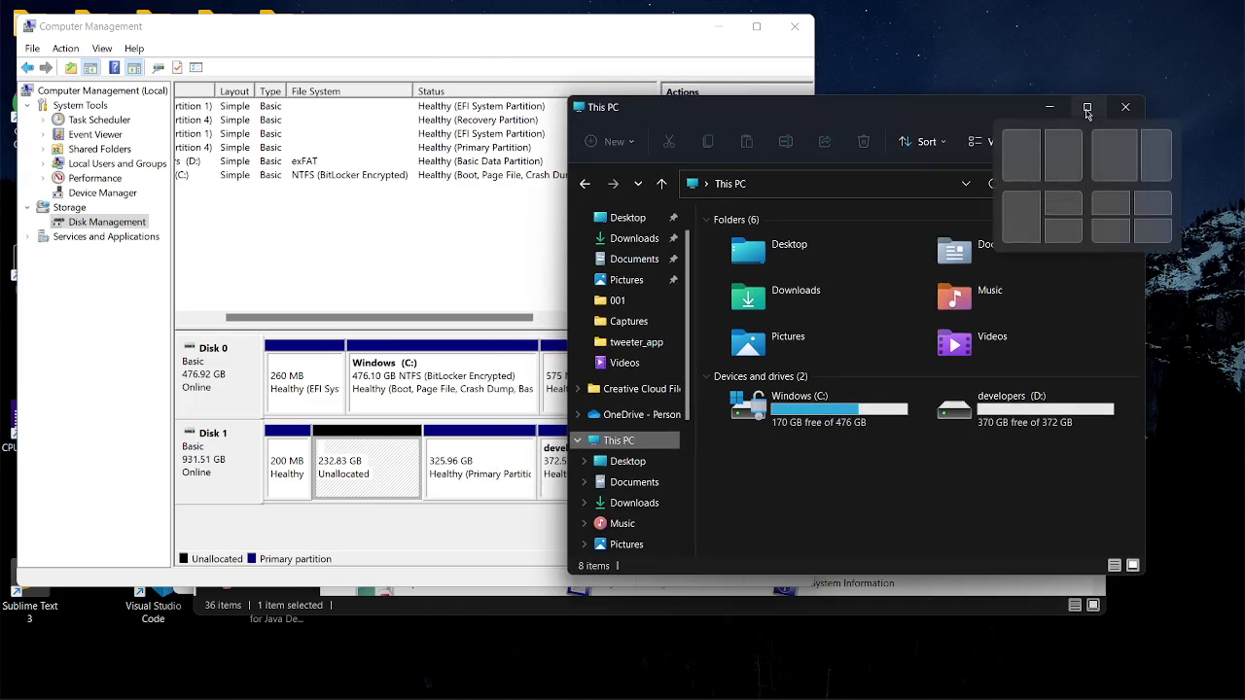
left_click(1070, 146)
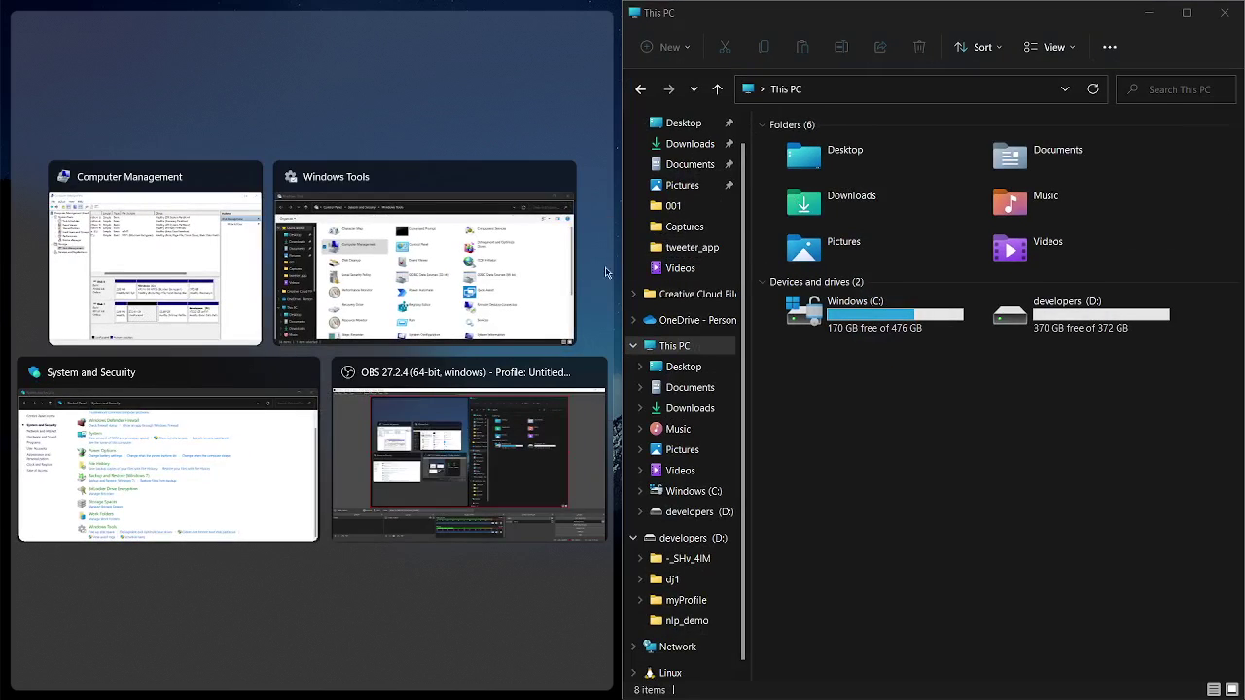
left_click(167, 245)
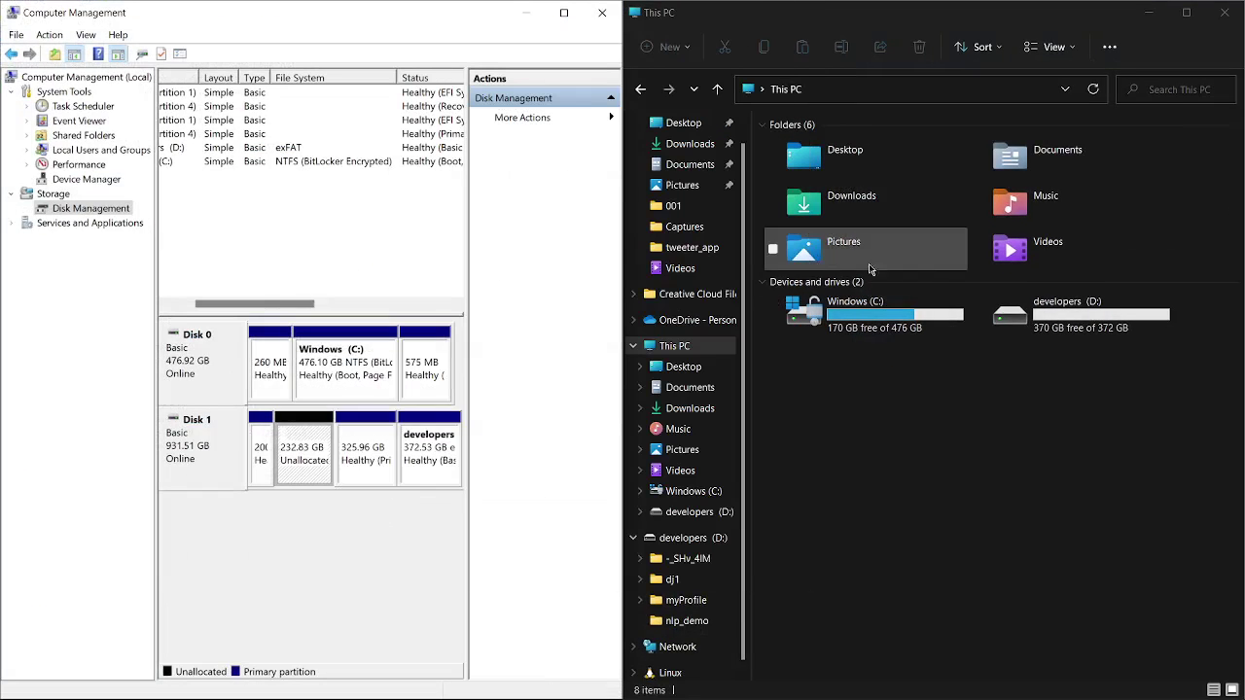
mouse_move(624, 285)
left_click_drag(625, 285, 978, 292)
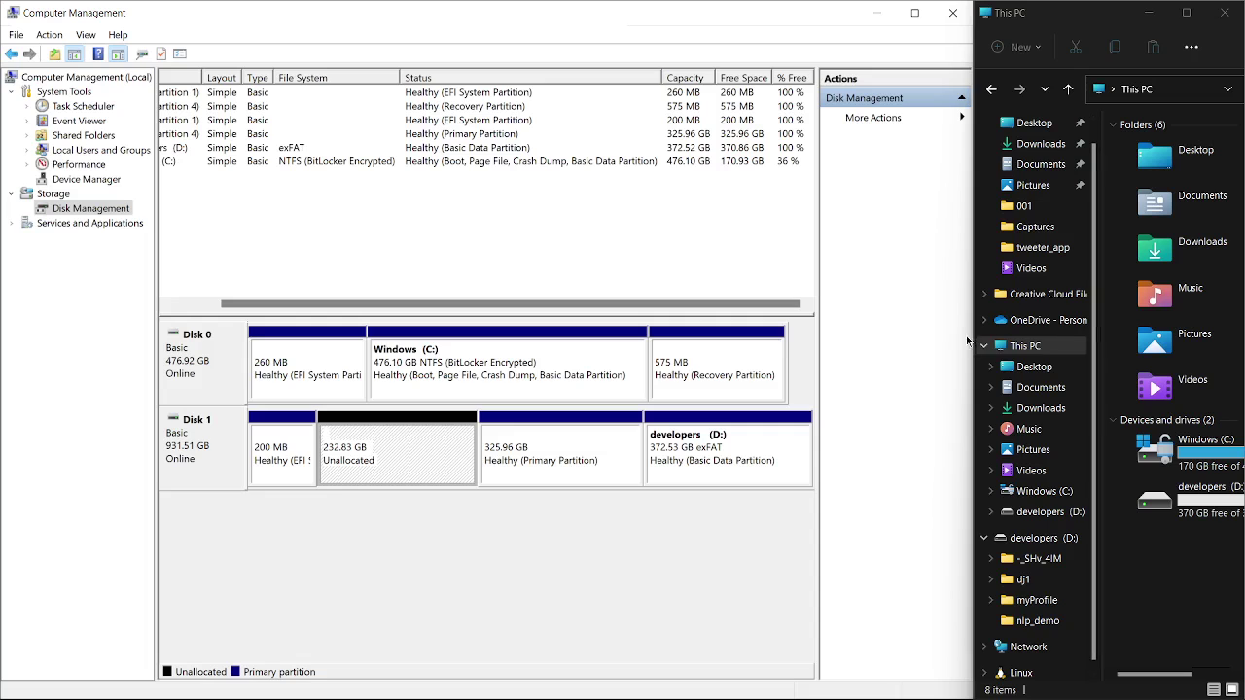
left_click_drag(966, 335, 880, 337)
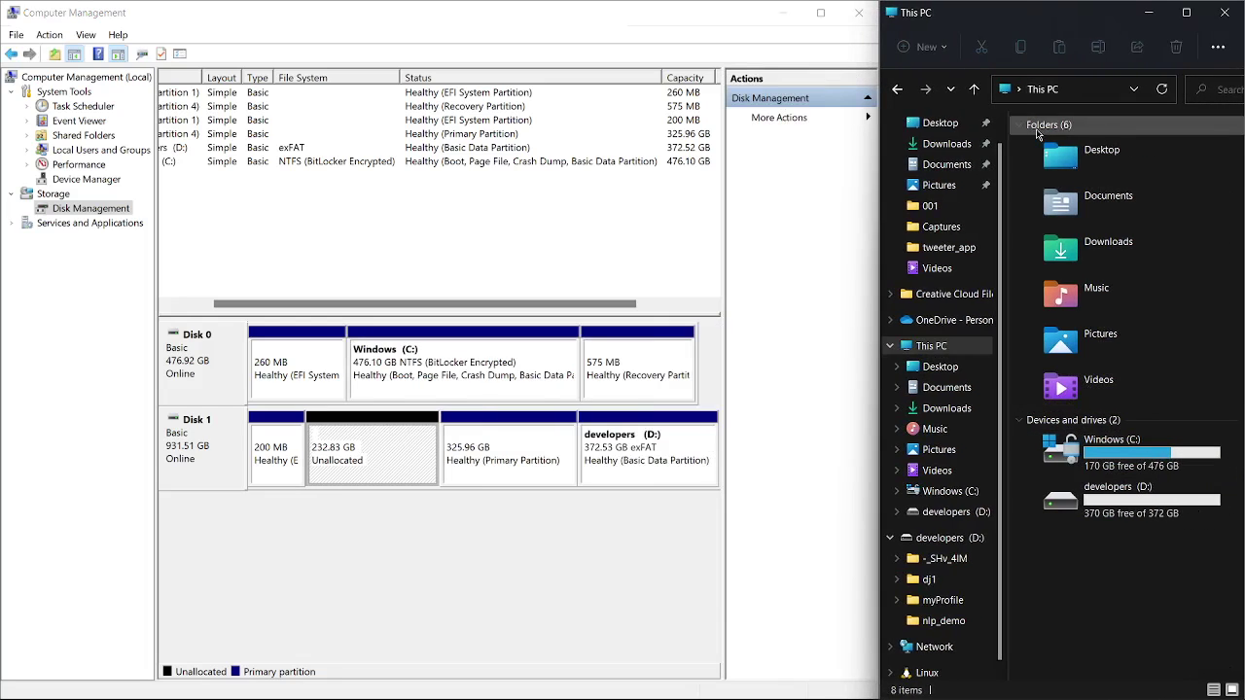
Collapse the Folders group in This PC and select the developers (D:) drive
left_click(1037, 130)
left_click(1021, 130)
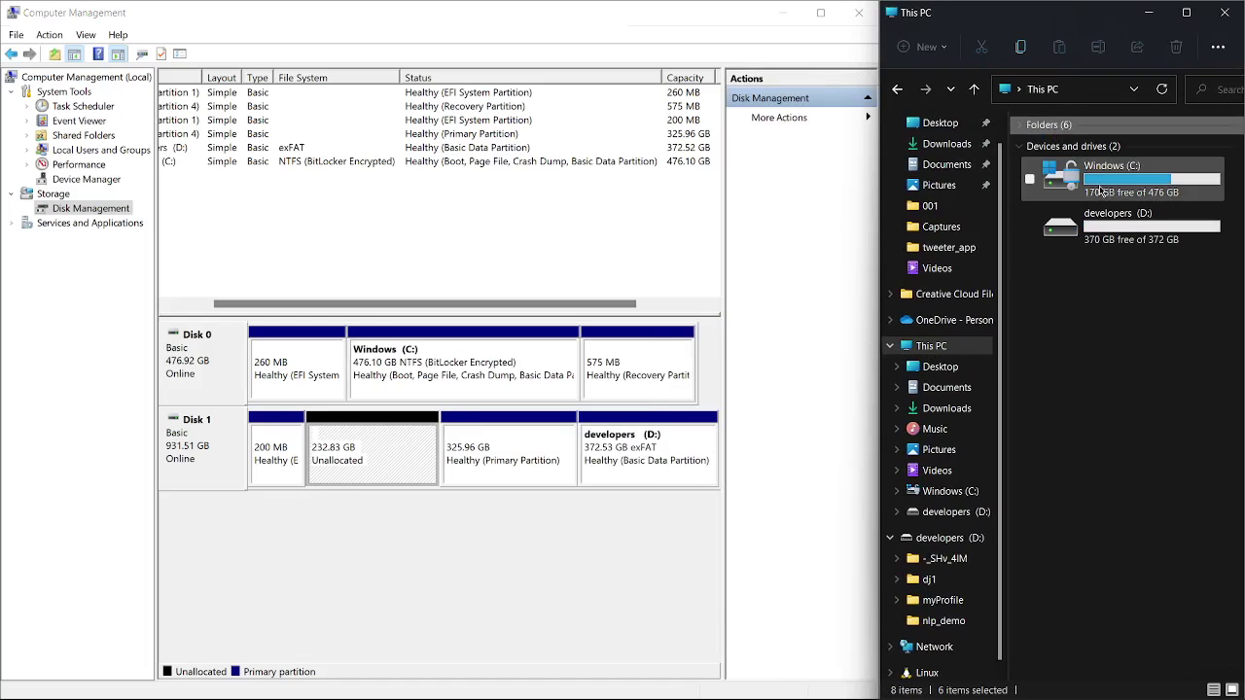
left_click(1144, 235)
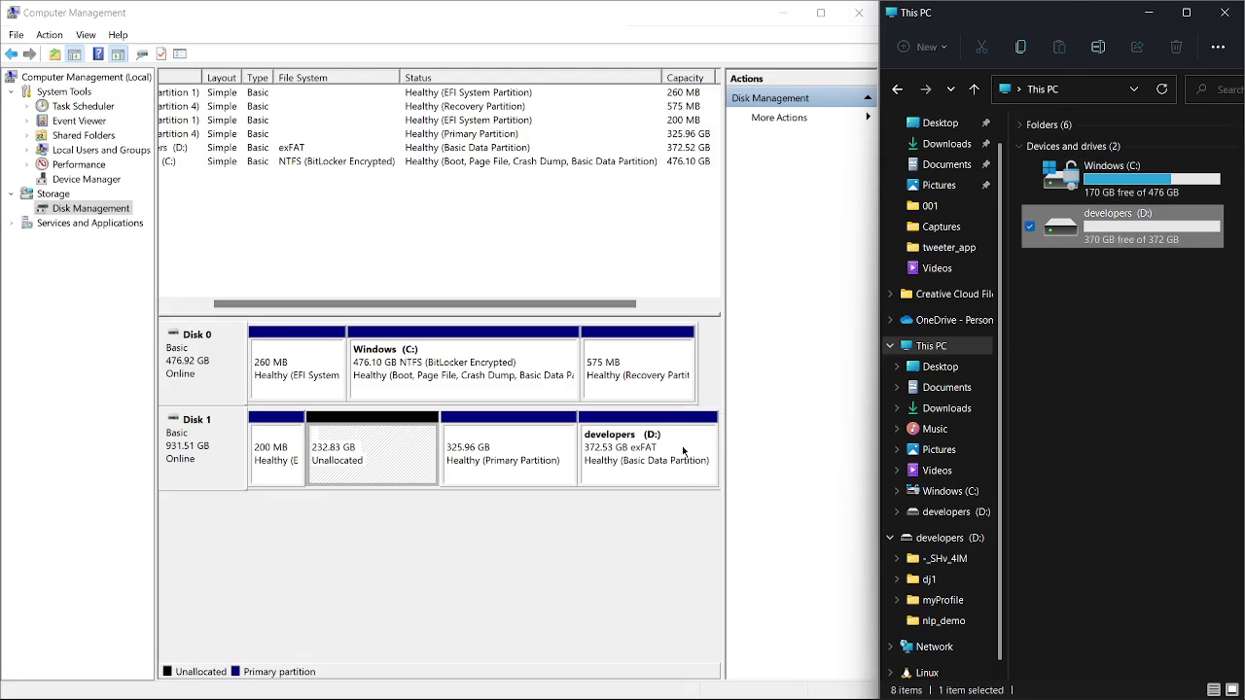
Take Disk 1 offline in Disk Management
left_click(204, 449)
right_click(204, 452)
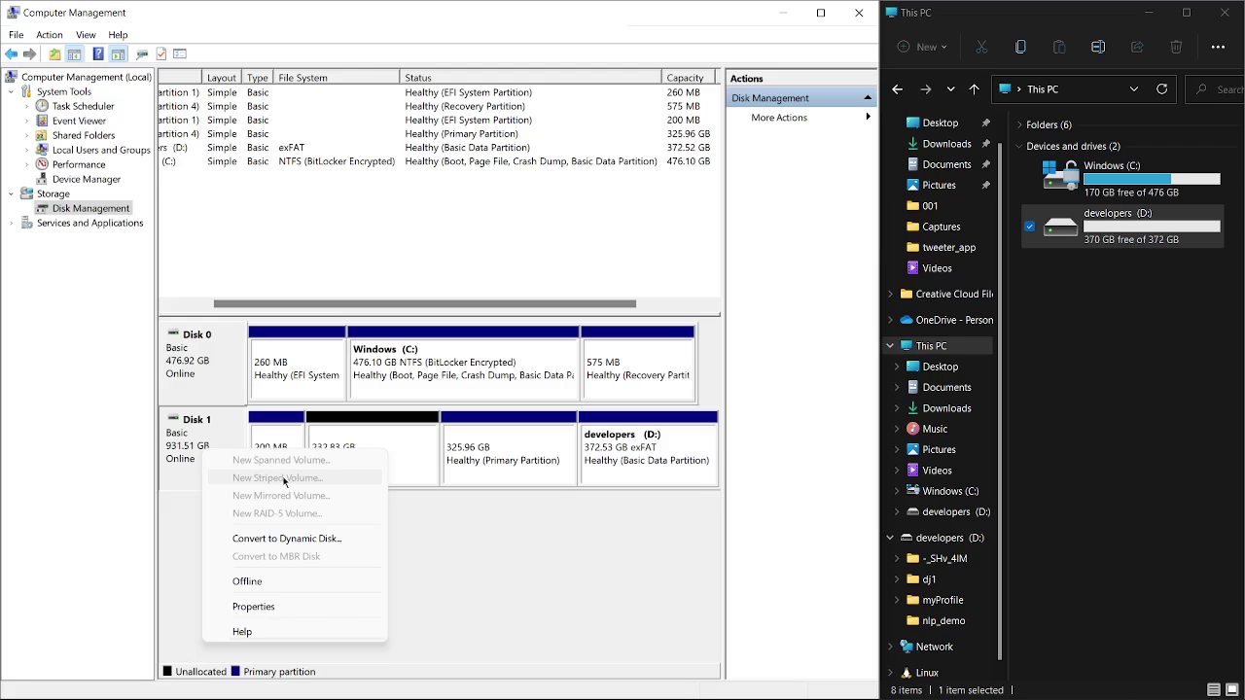
left_click(275, 583)
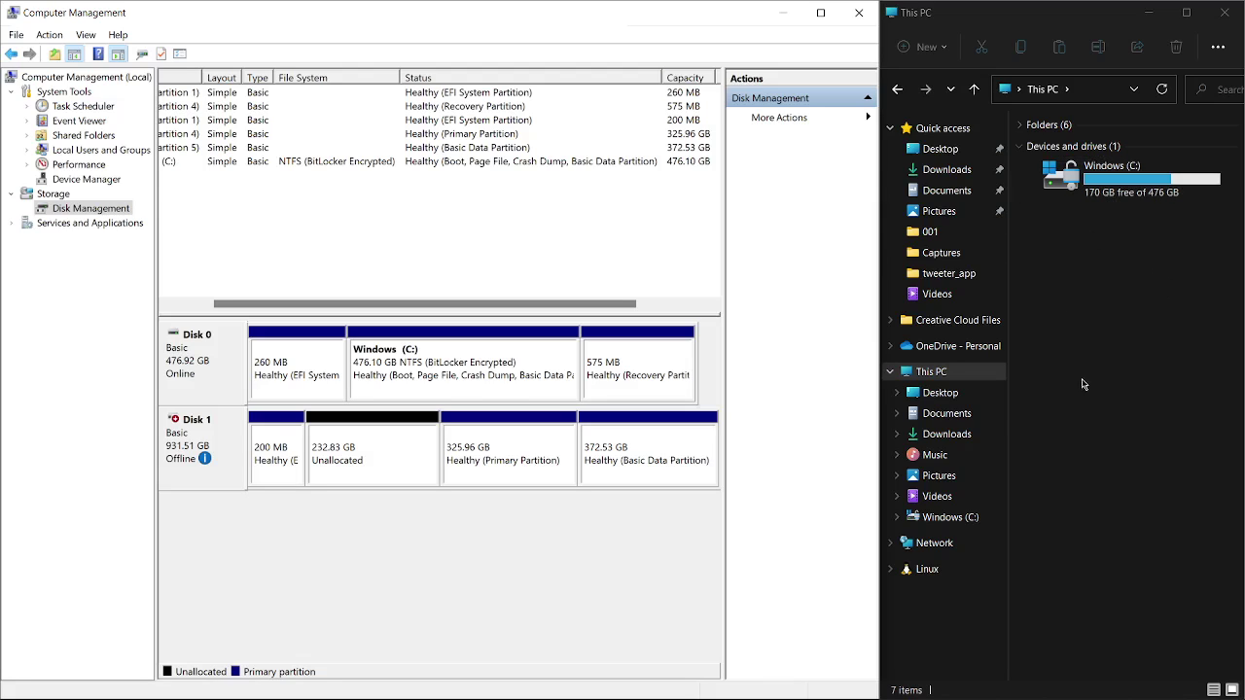
Bring Disk 1 back online, then dismiss the AutoPlay notification and close the developers (D:) window
right_click(199, 445)
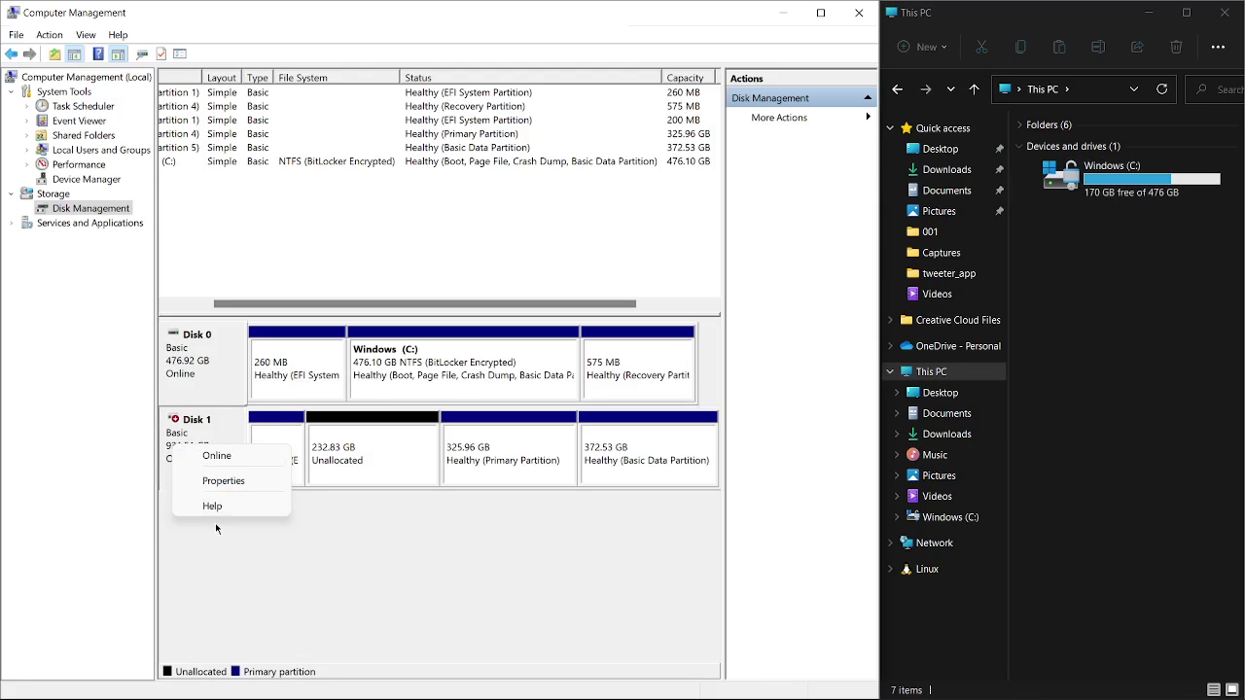
left_click(230, 461)
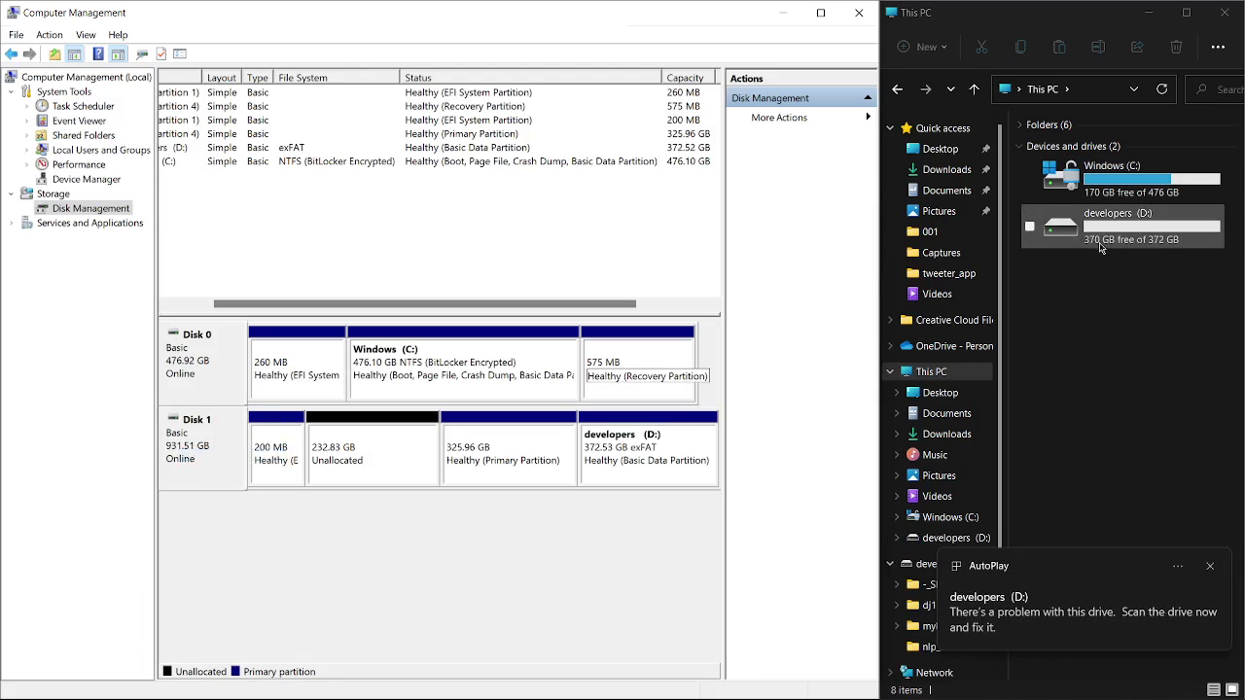
left_click(1208, 565)
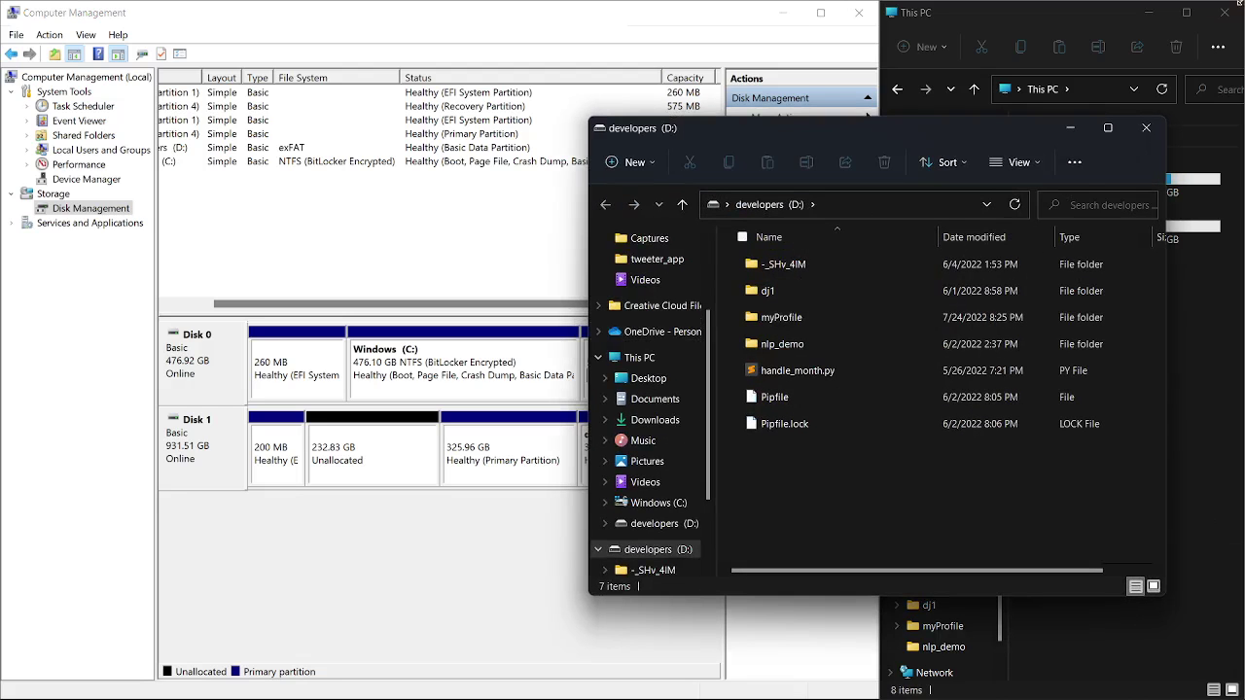
left_click(1146, 127)
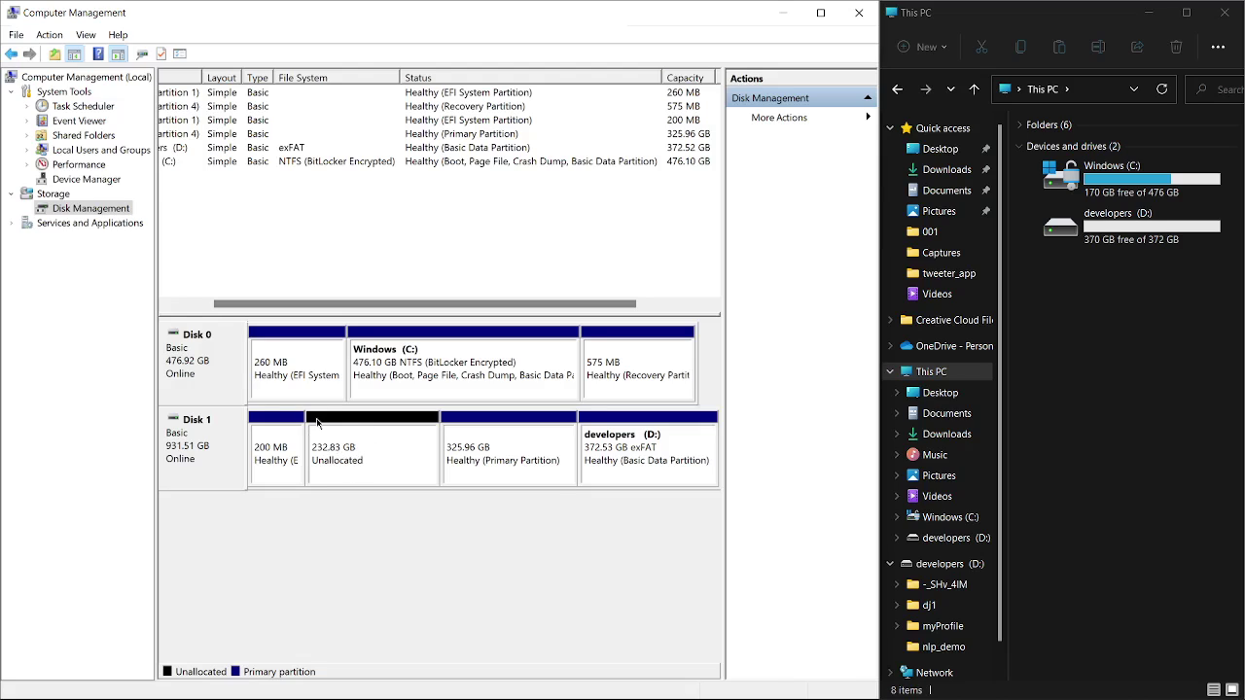
Start a new simple volume of 50000 MB in Disk 1's unallocated space and assign it drive letter E
left_click(353, 465)
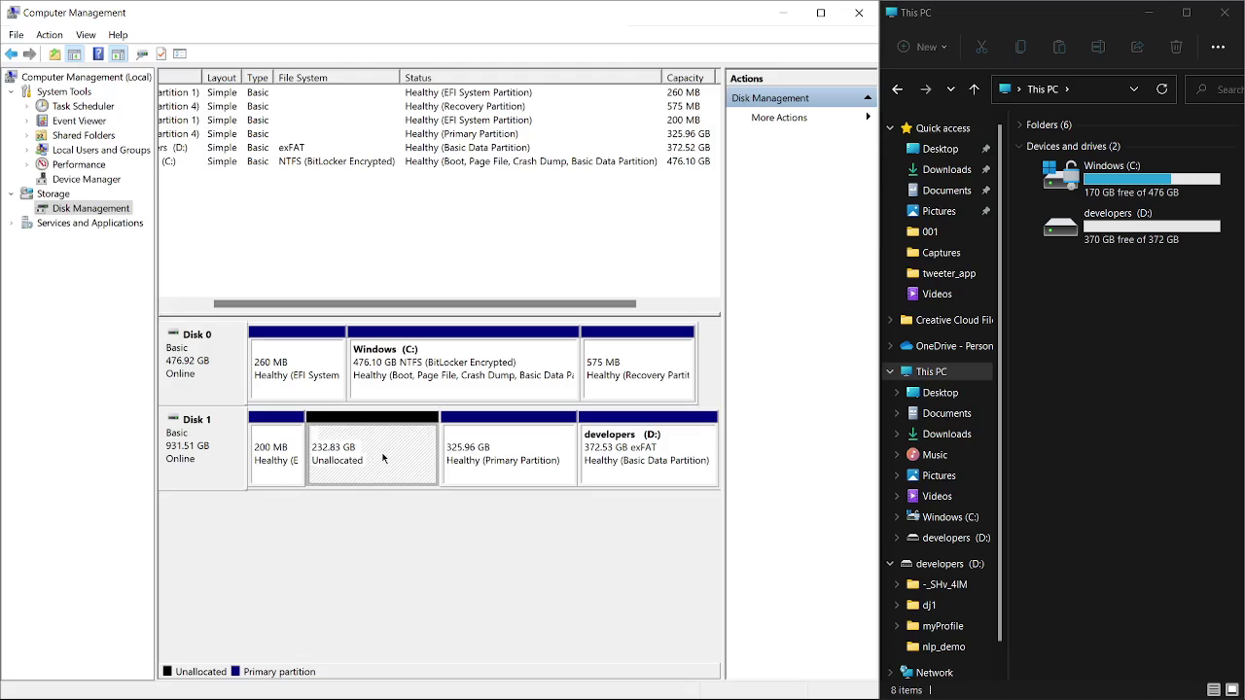
right_click(382, 458)
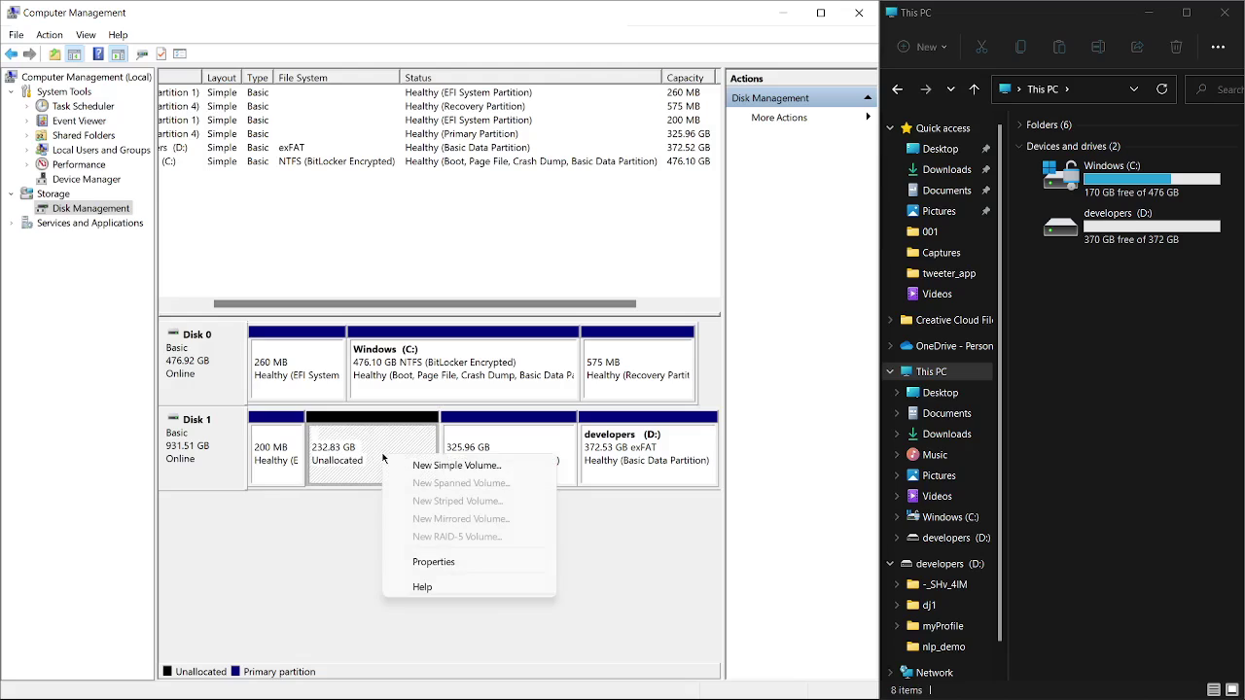
left_click(475, 467)
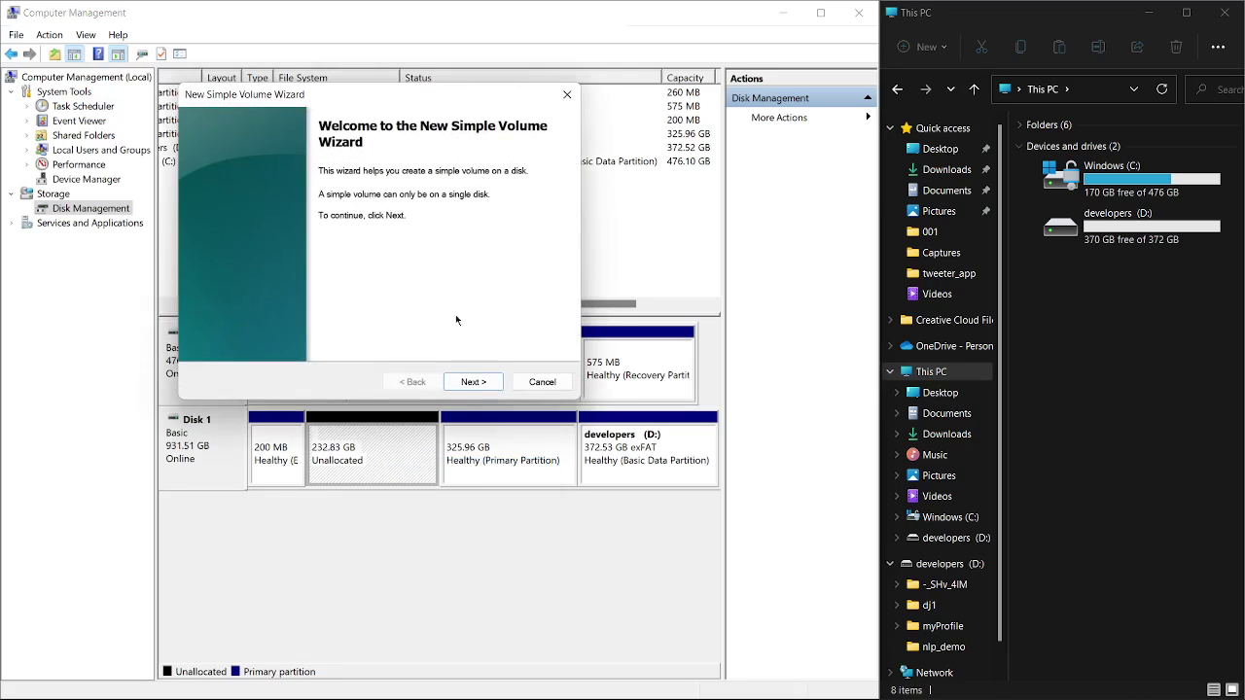
left_click(471, 382)
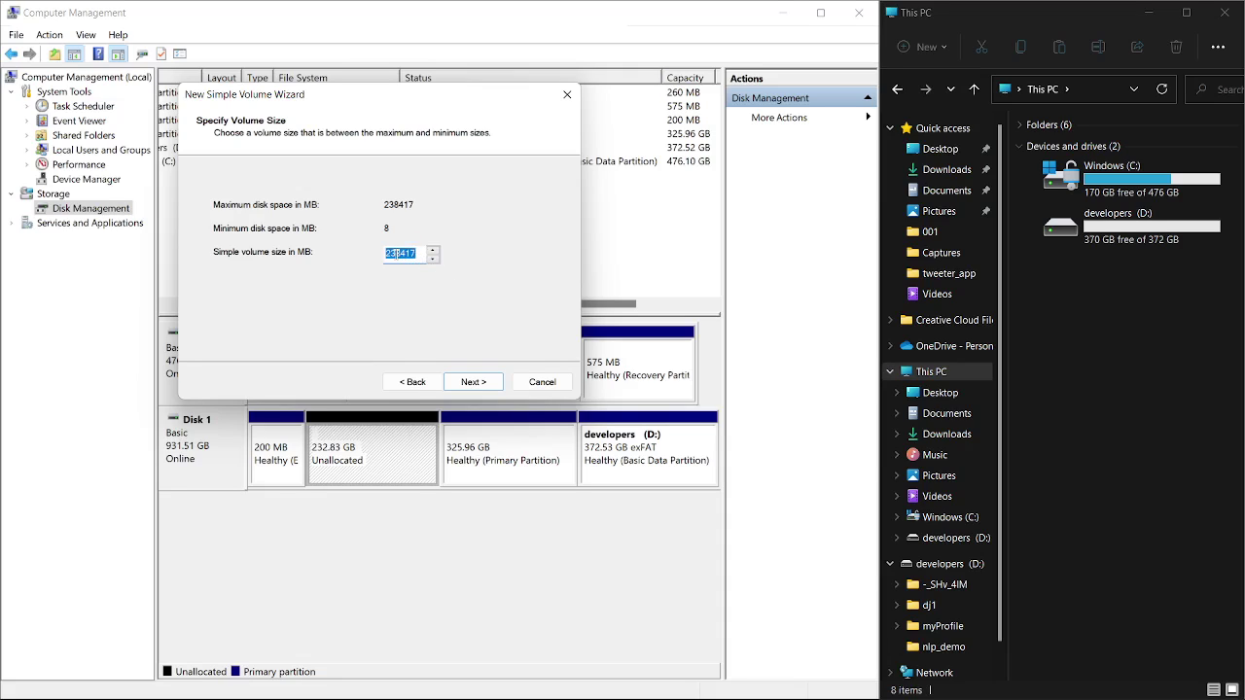
type("50000")
left_click(474, 383)
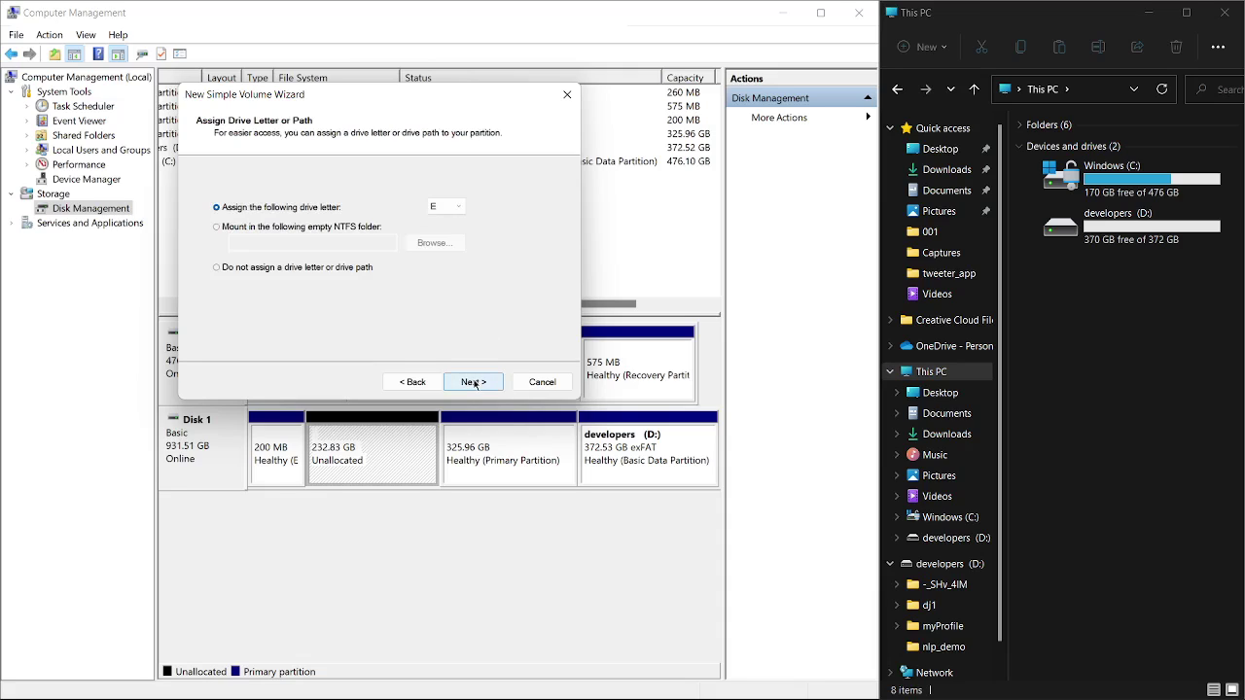
left_click(447, 206)
left_click(450, 207)
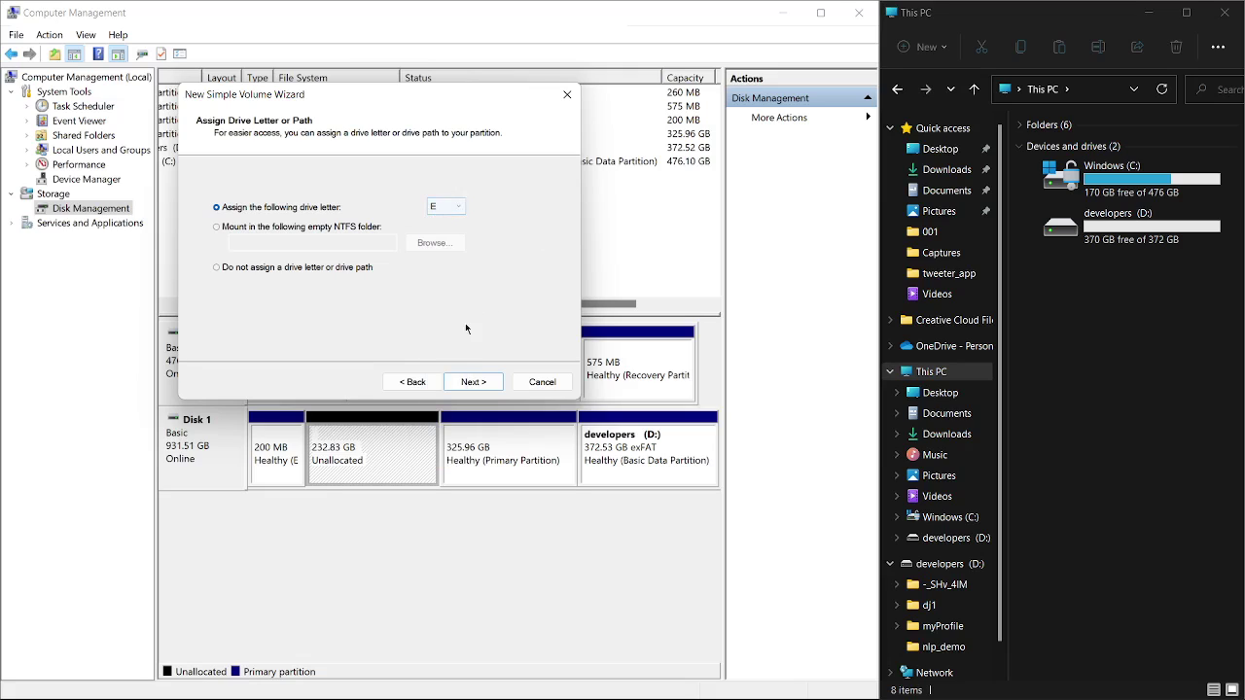
left_click(471, 382)
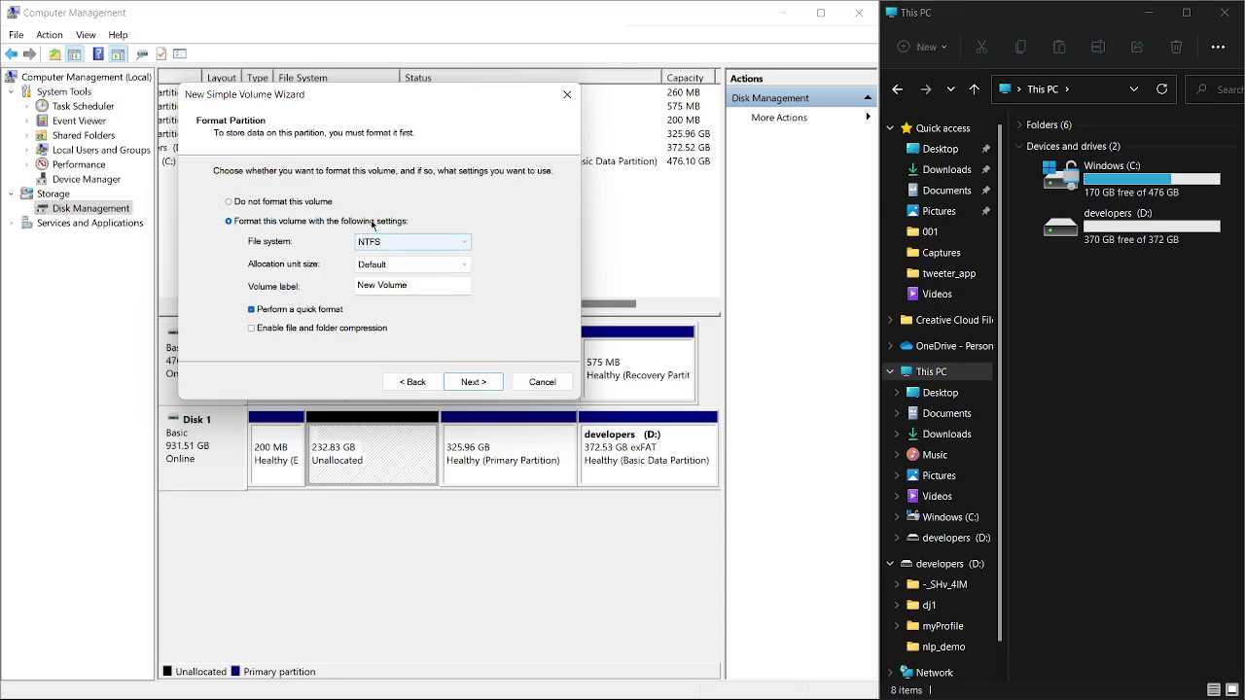
Set the new volume to be formatted as NTFS with the volume label College
left_click(406, 242)
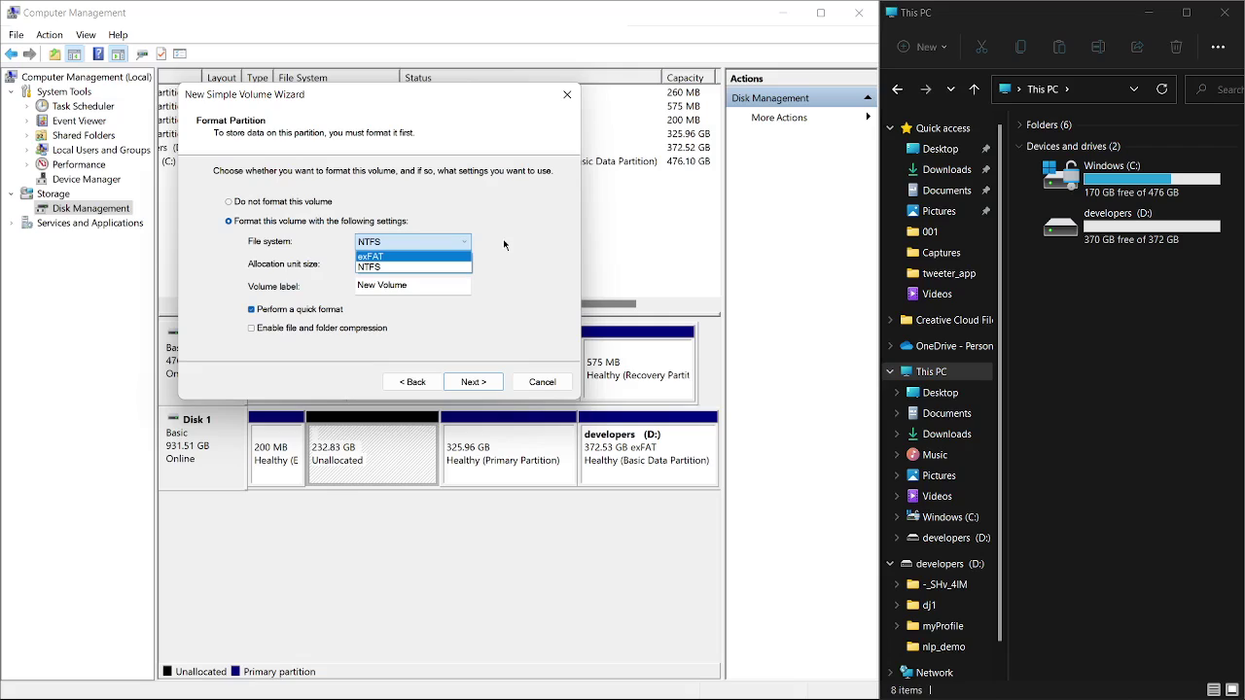
left_click(406, 239)
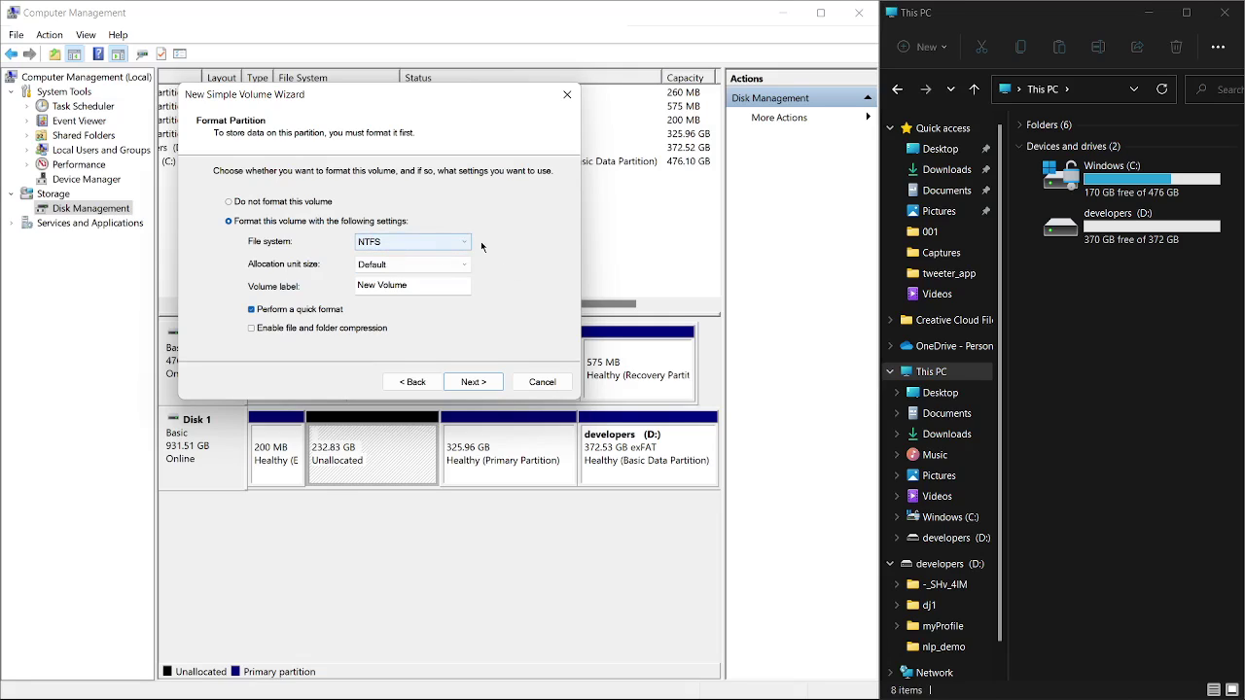
left_click(416, 286)
left_click_drag(416, 286, 356, 287)
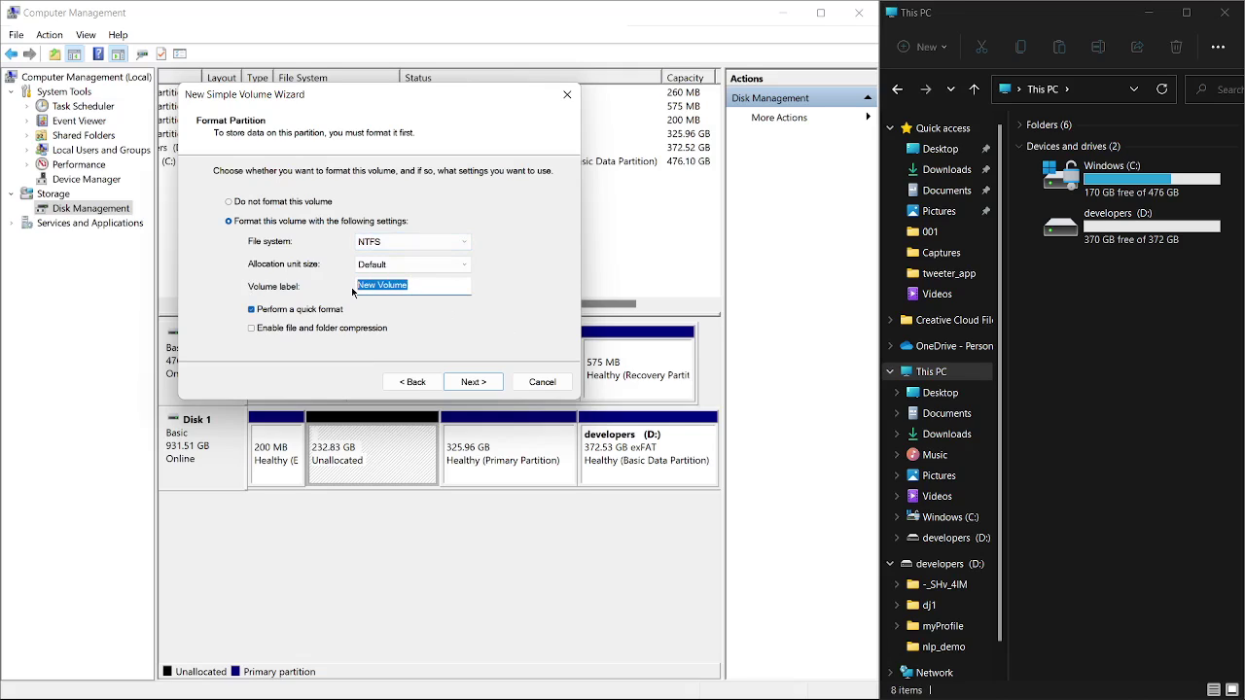
key("BackSpace")
type("College")
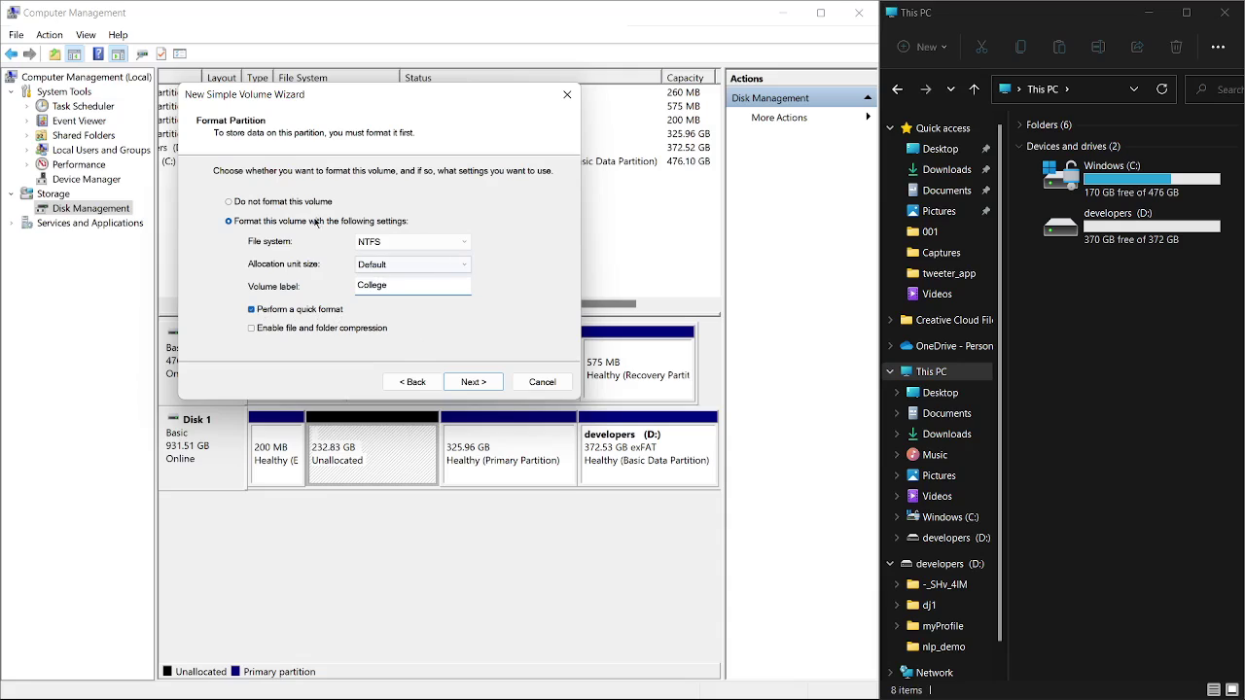
left_click(480, 385)
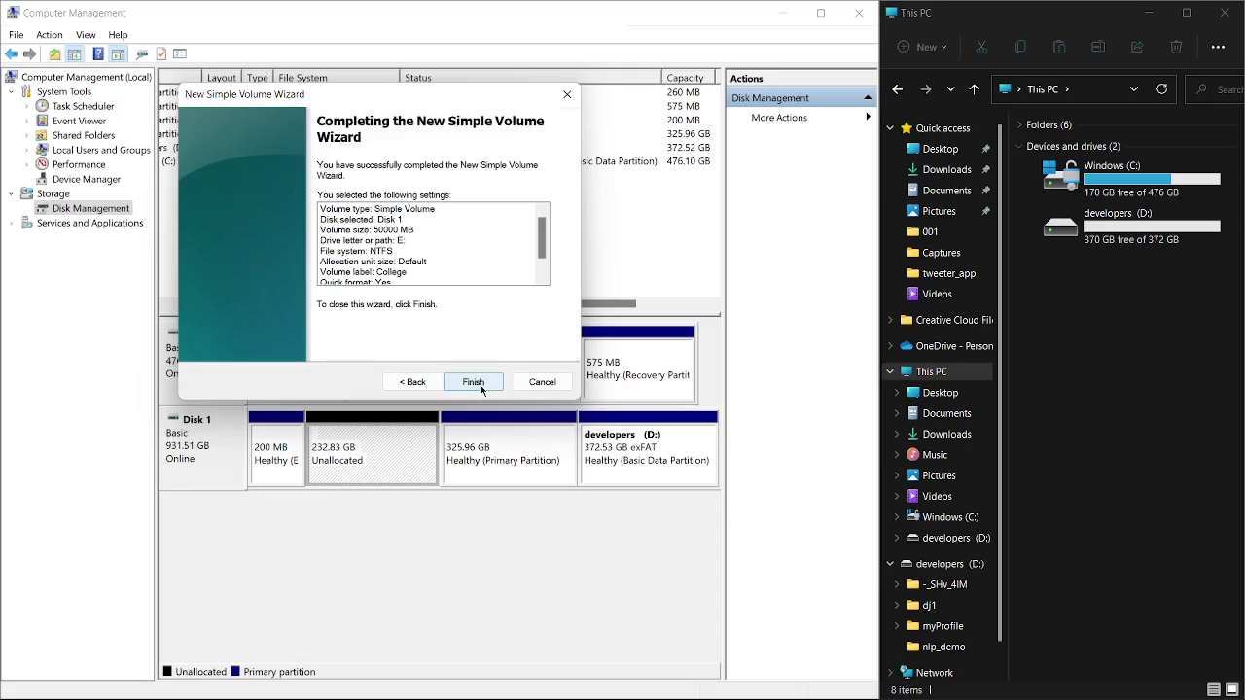
Review the new volume's settings summary, finish creating it, and close the College (E:) window
scroll(409, 234, "down", 1)
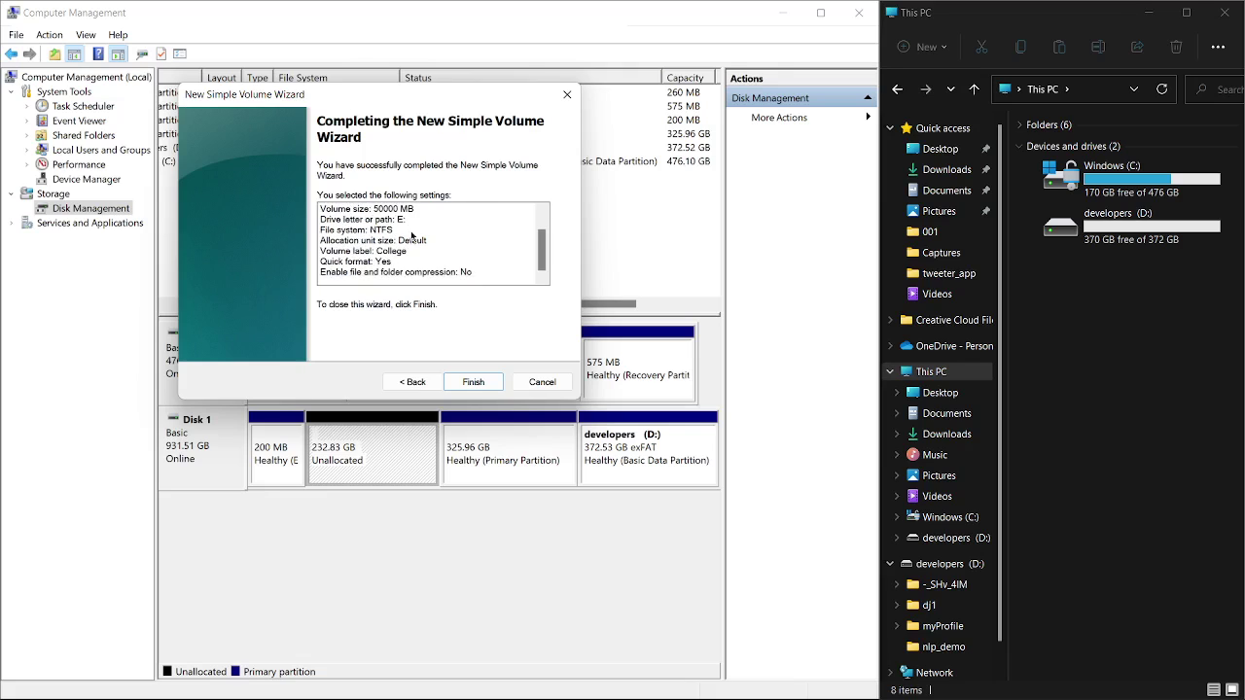
scroll(411, 237, "up", 1)
scroll(412, 236, "down", 1)
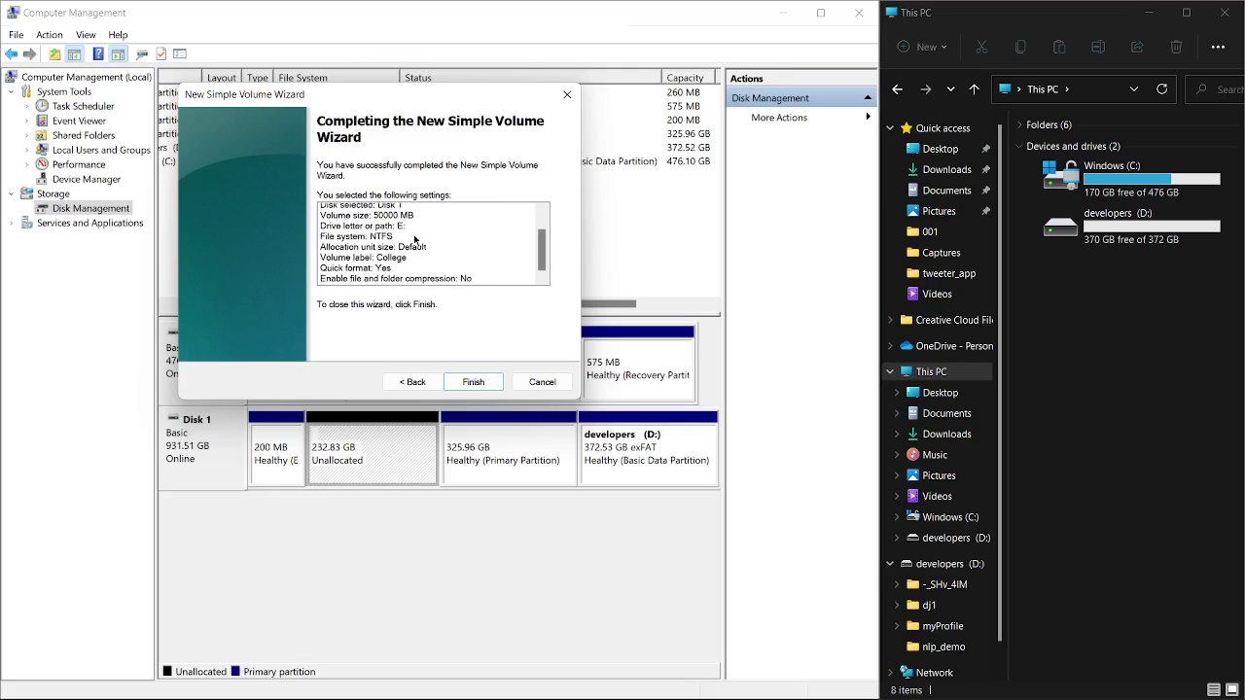
left_click(475, 382)
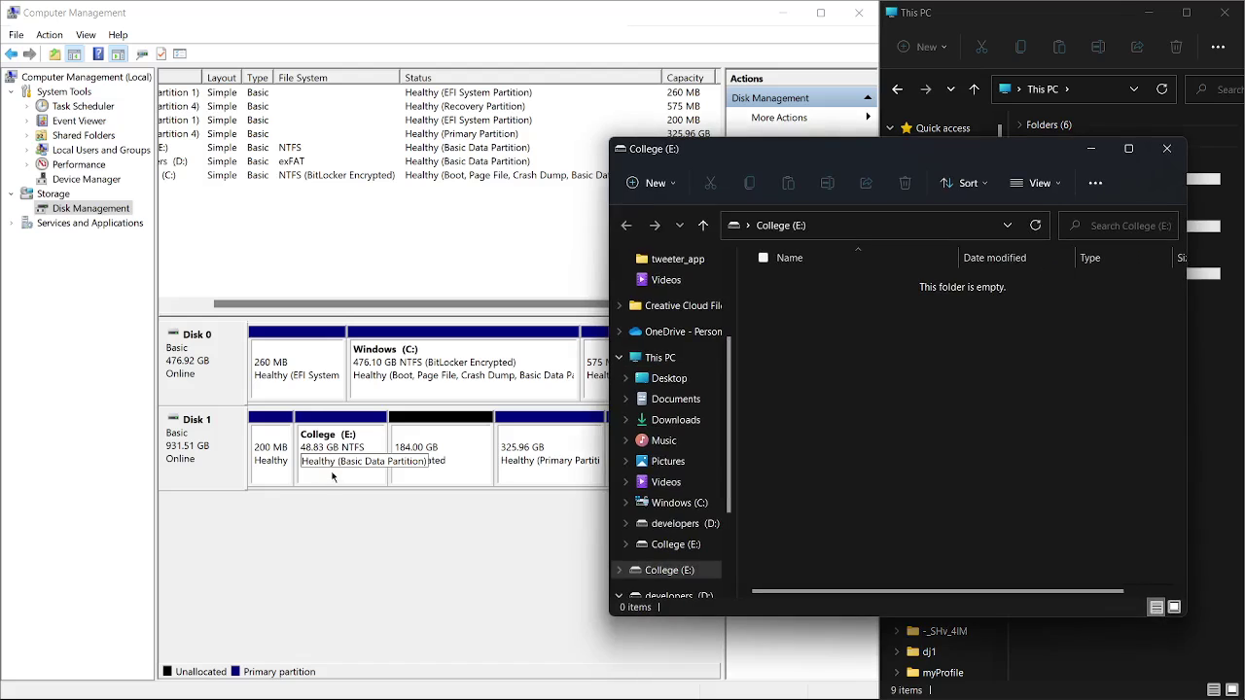
left_click(1167, 151)
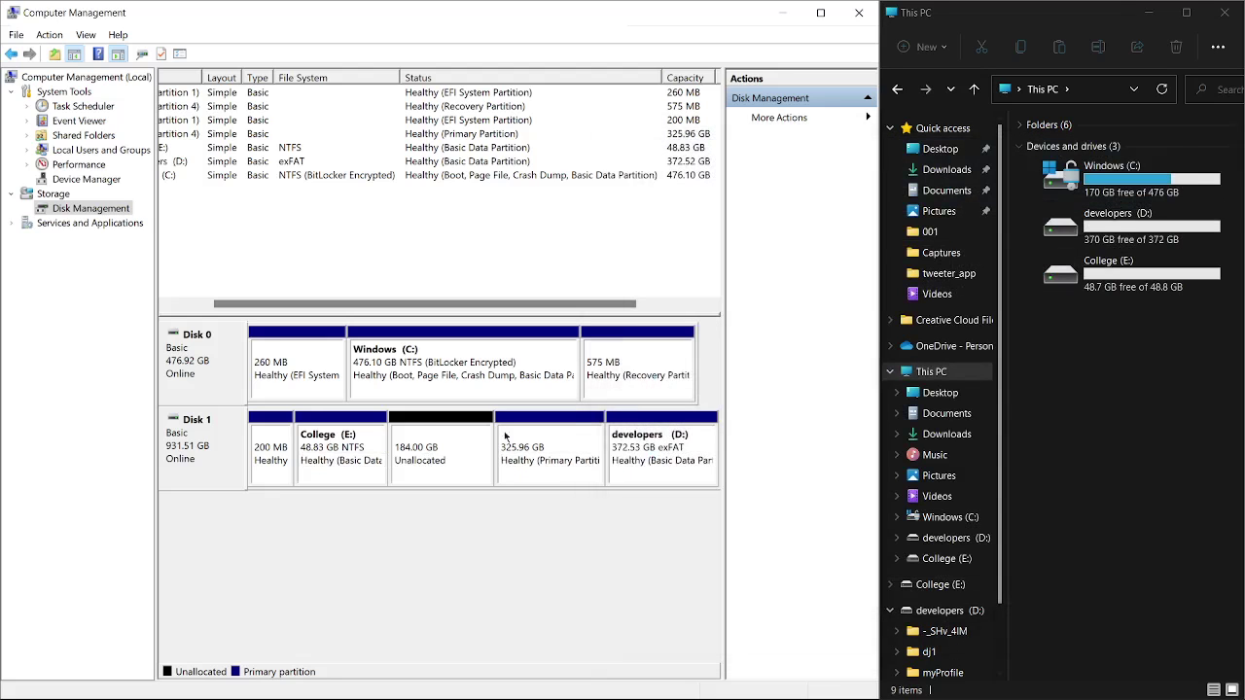
Inspect the contents of College (E:) and Windows (C:) in File Explorer and return to This PC
left_click(335, 460)
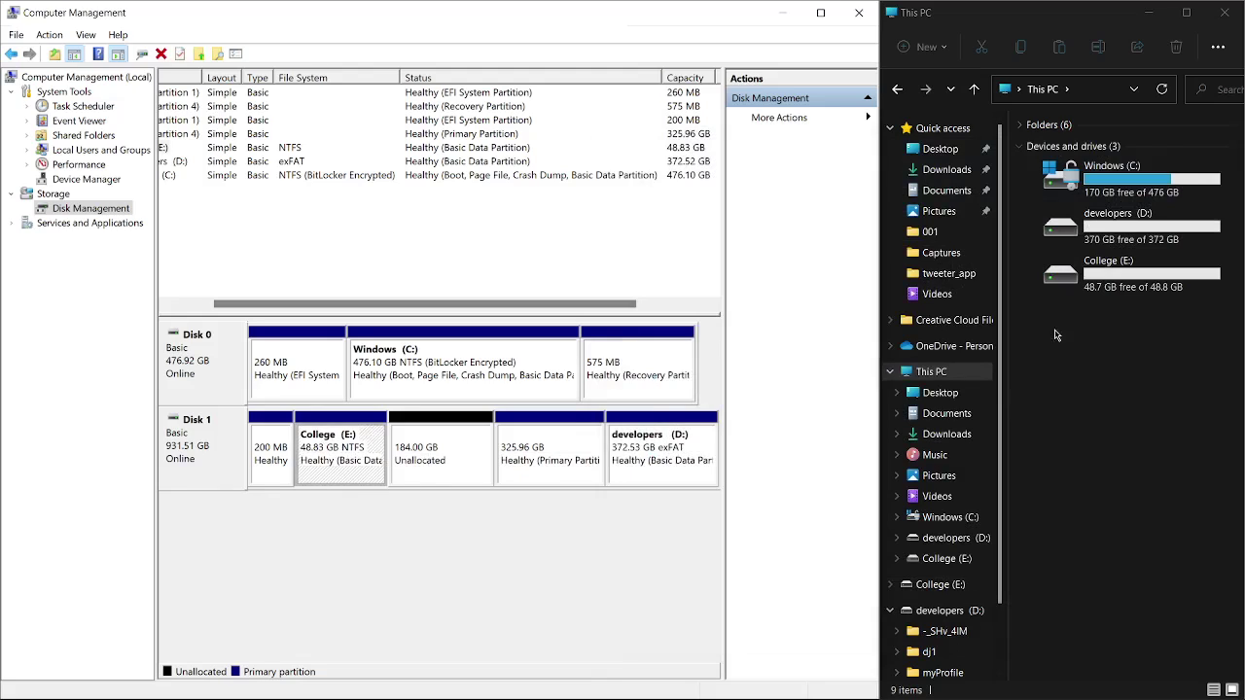
double_click(1116, 278)
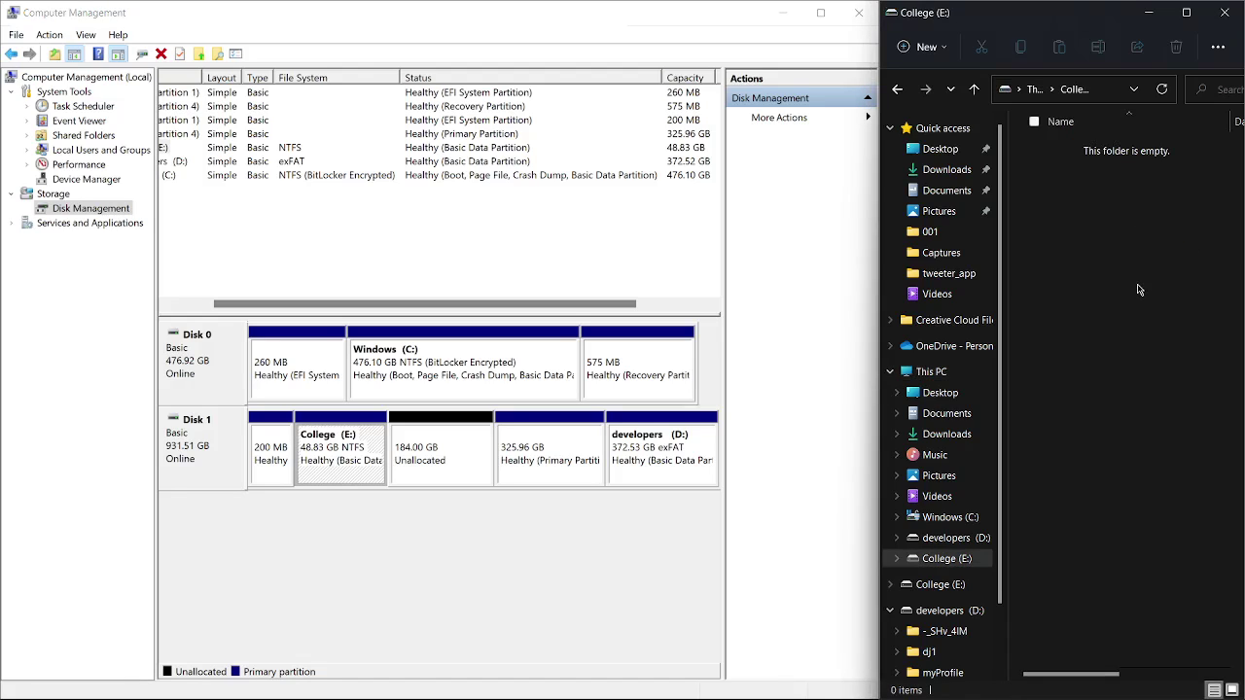
left_click(976, 89)
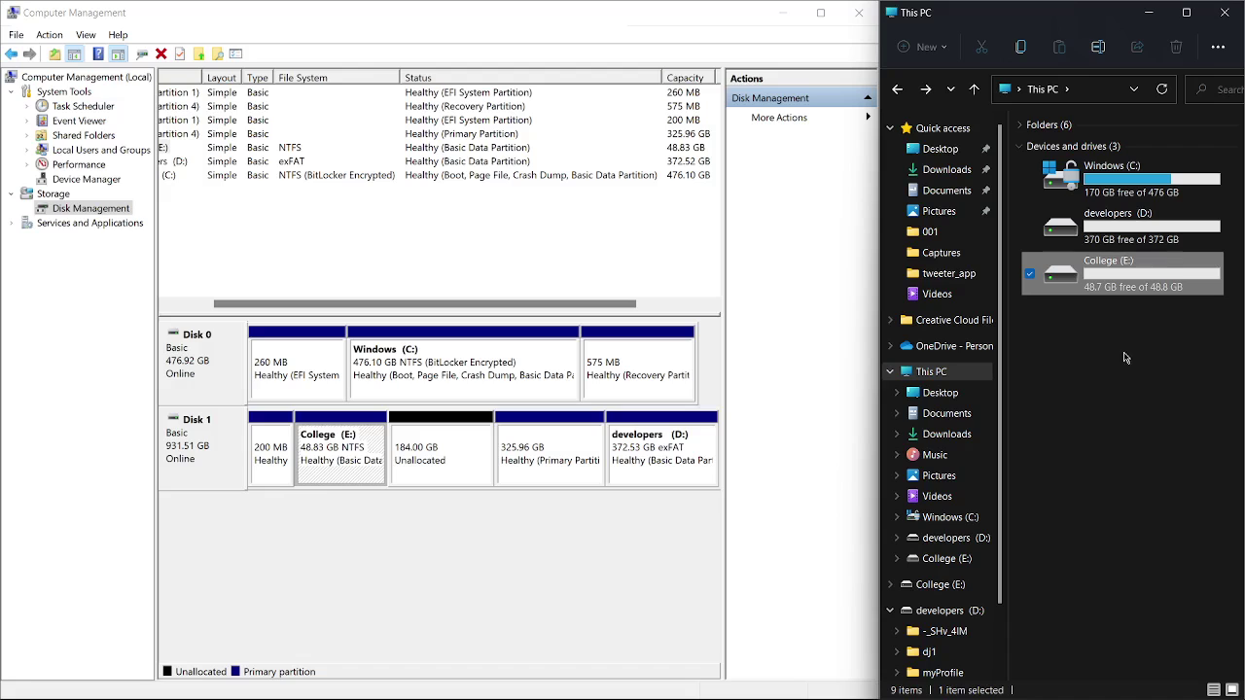
double_click(1113, 190)
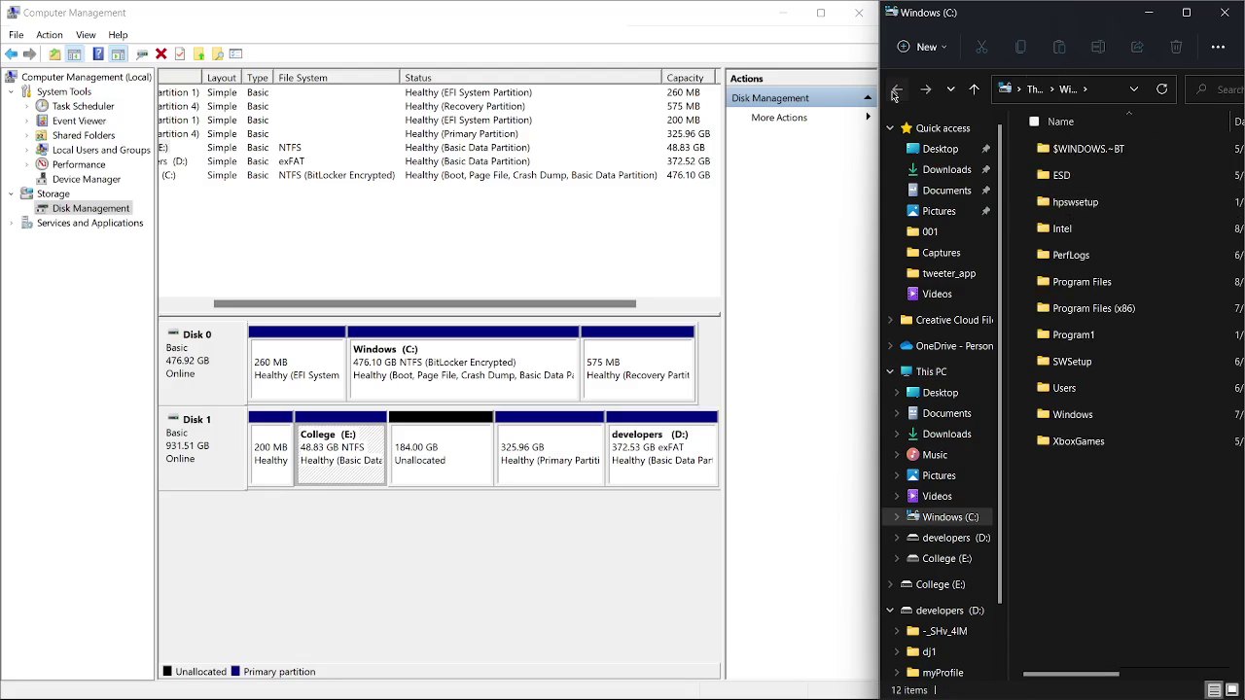
left_click(894, 95)
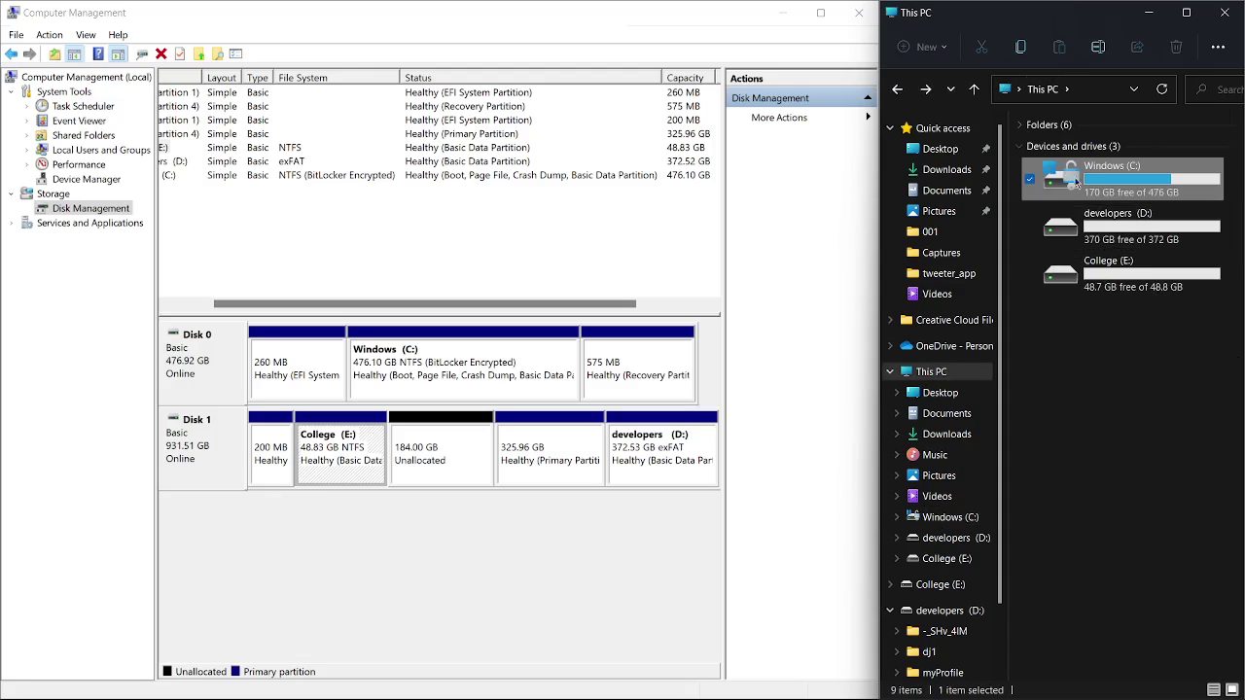
left_click(1128, 278)
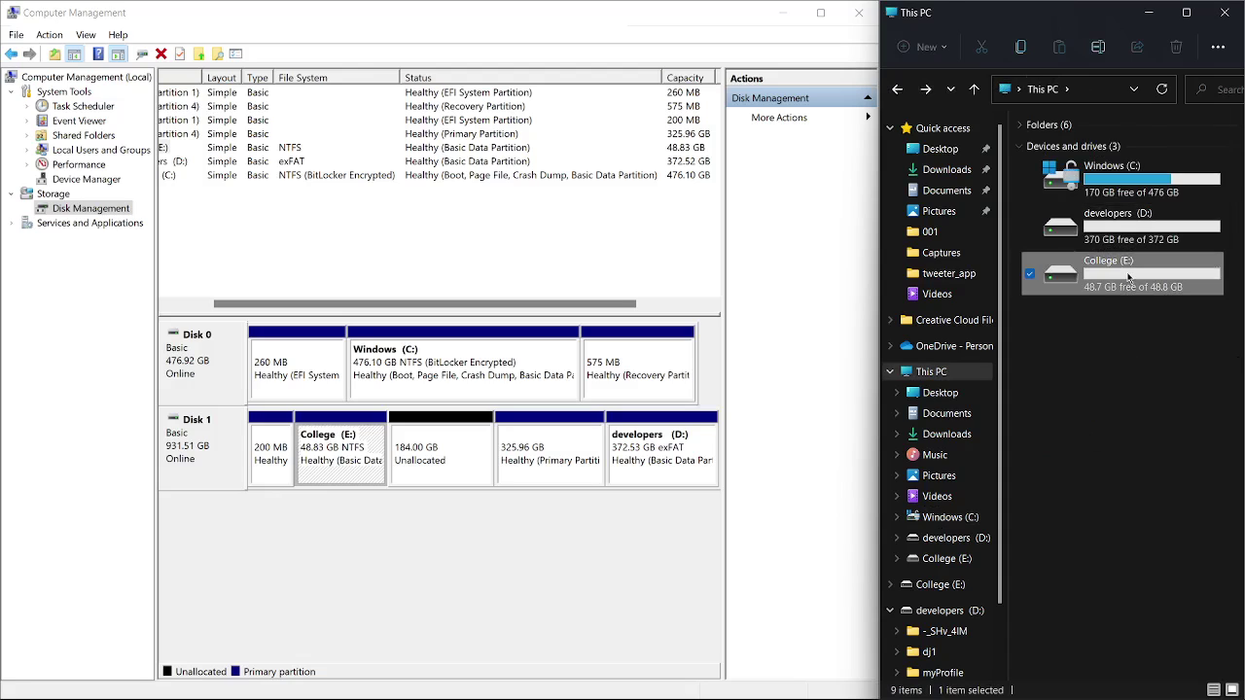
double_click(1129, 278)
left_click(896, 89)
Shrink the College (E:) volume on Disk 1 by 25000 MB
left_click(352, 465)
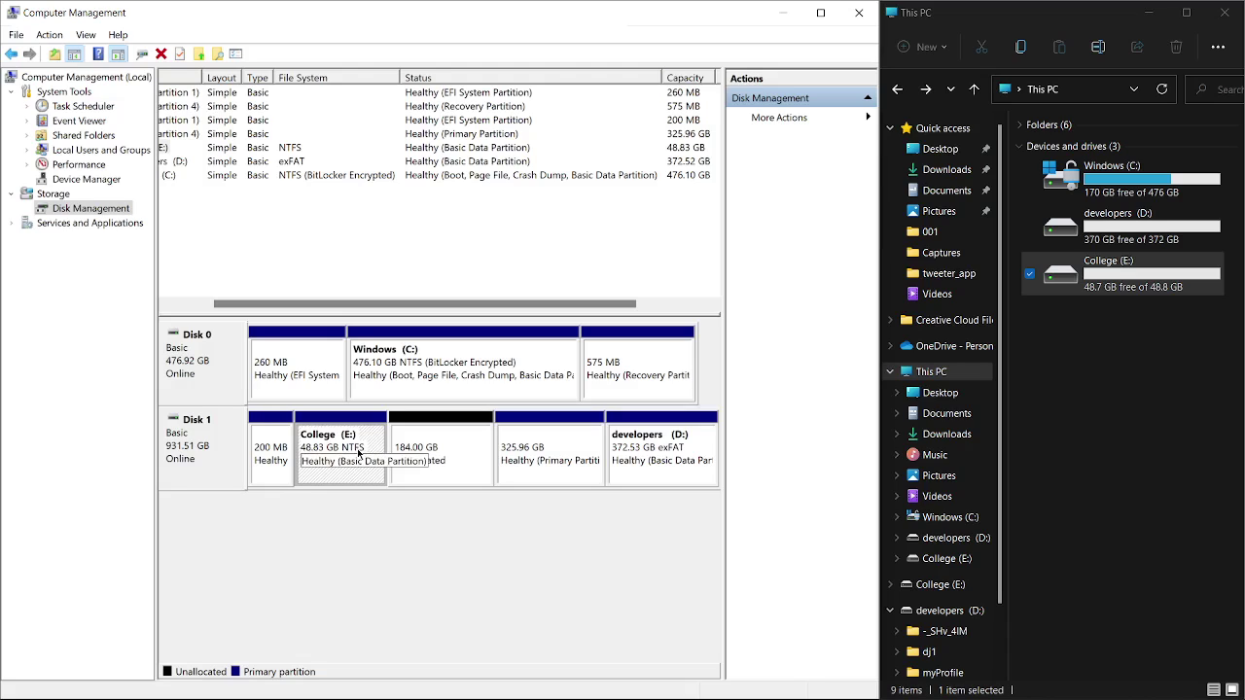
right_click(358, 452)
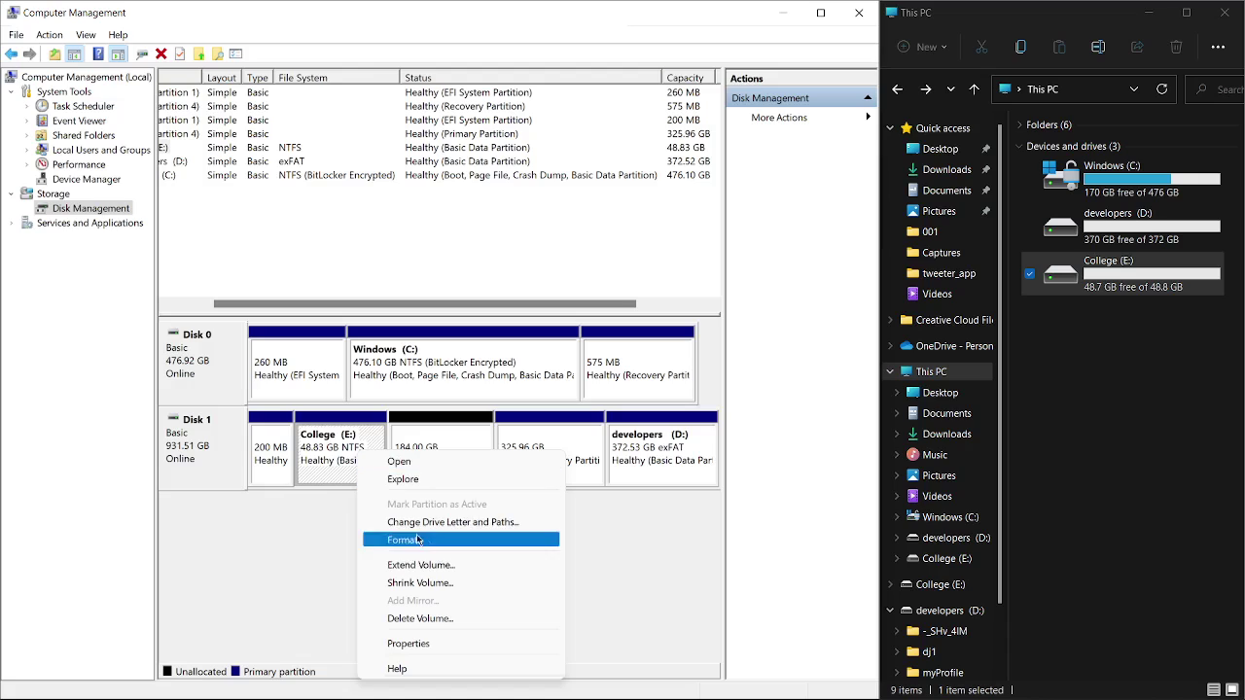
left_click(337, 465)
right_click(335, 465)
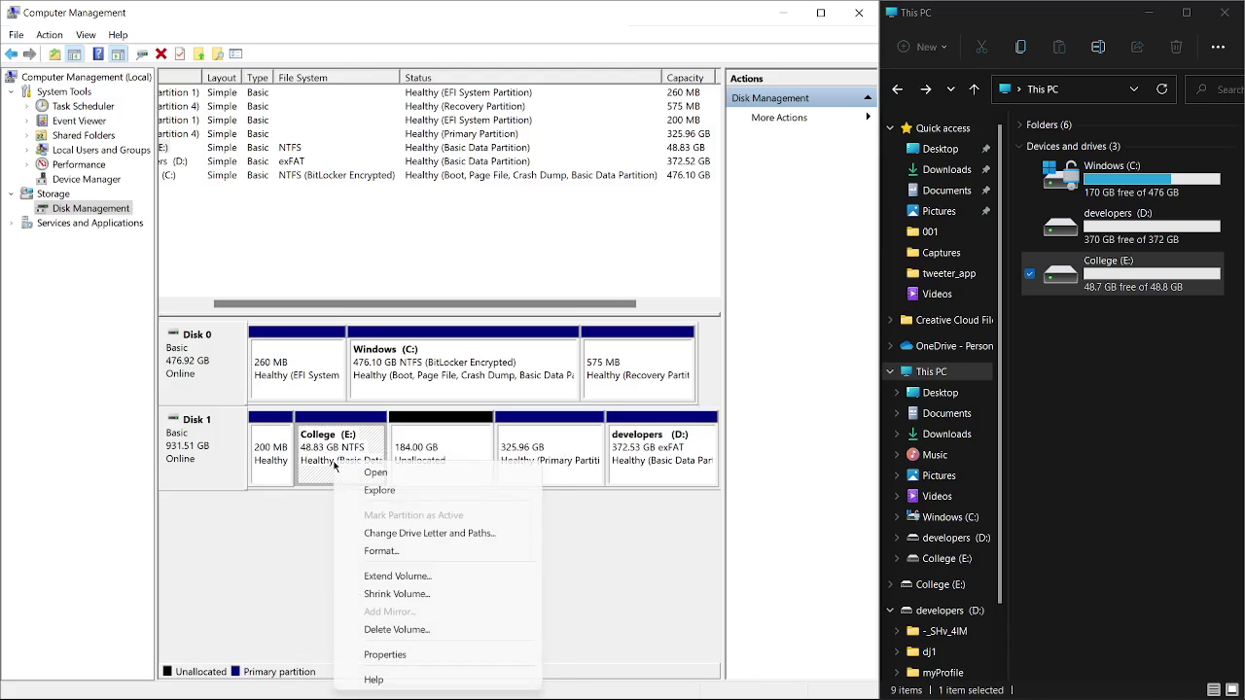
left_click(420, 594)
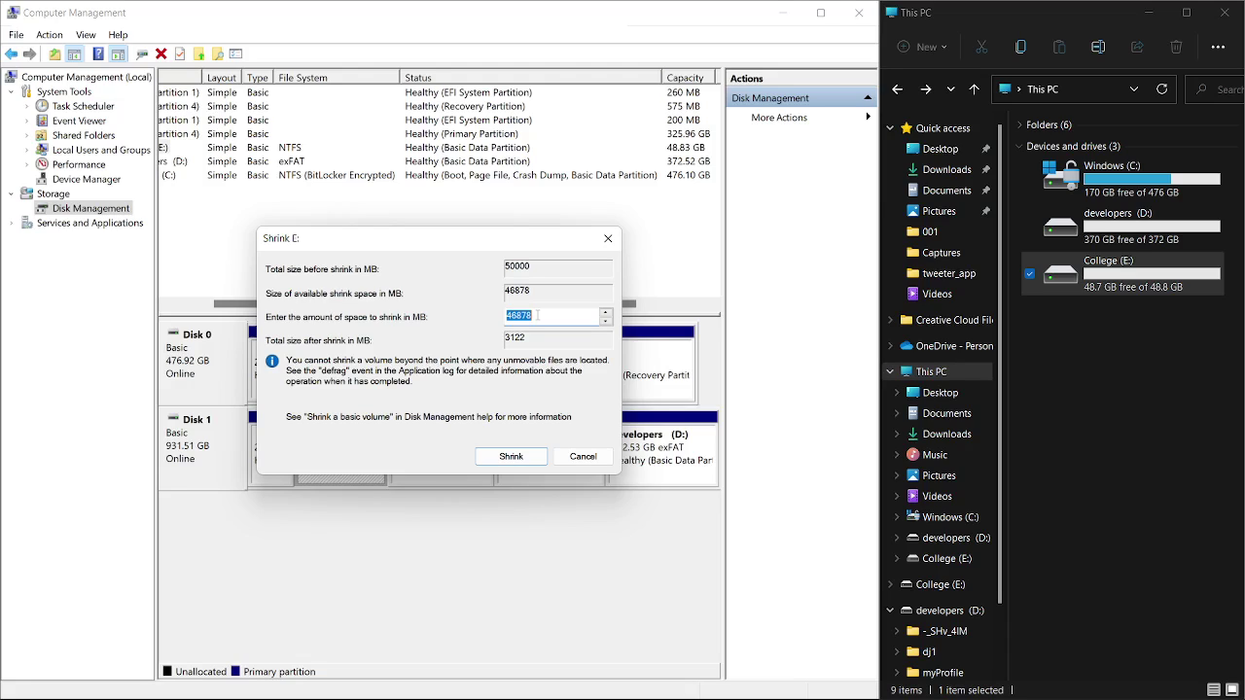
key("BackSpace")
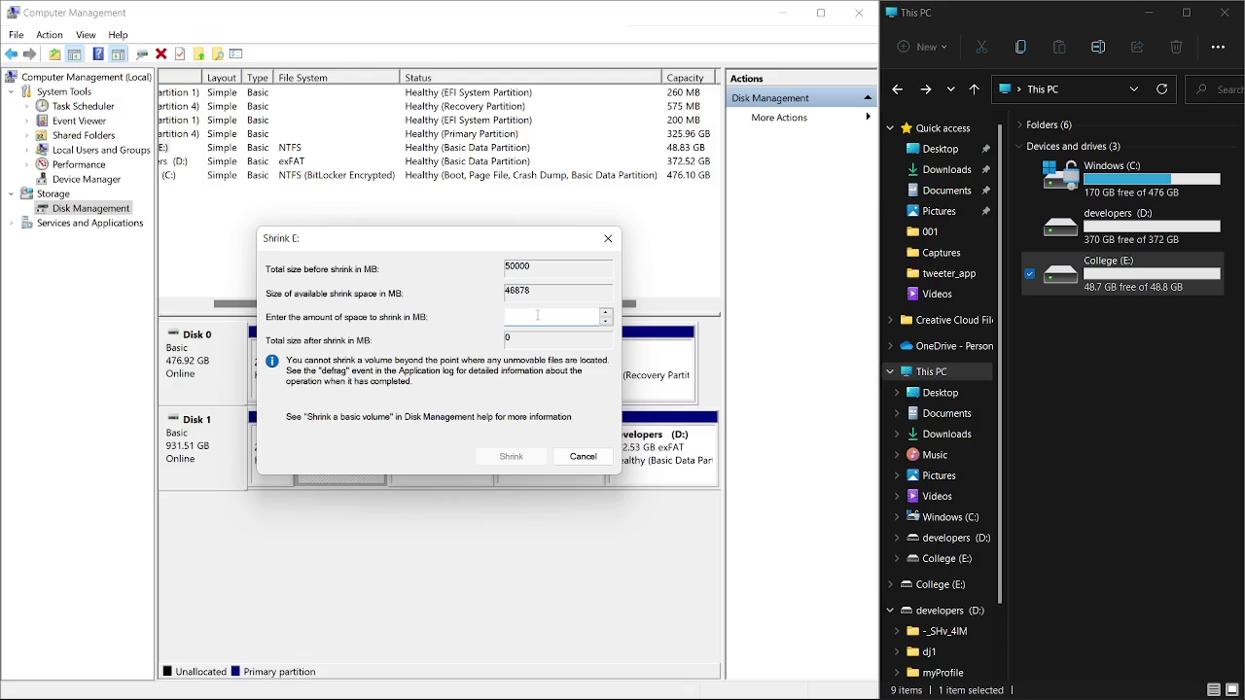
type("25")
type("000")
left_click(511, 457)
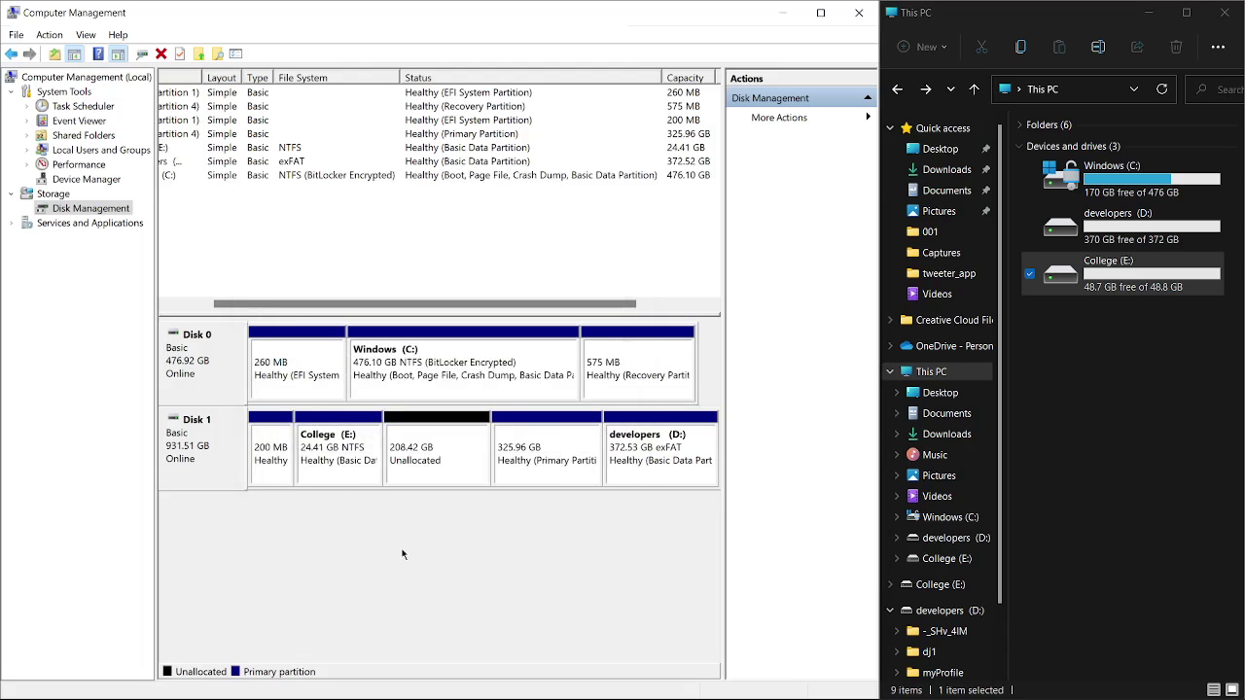
Extend the College (E:) volume on Disk 1 by 25000 MB using the disk's unallocated space
left_click(339, 450)
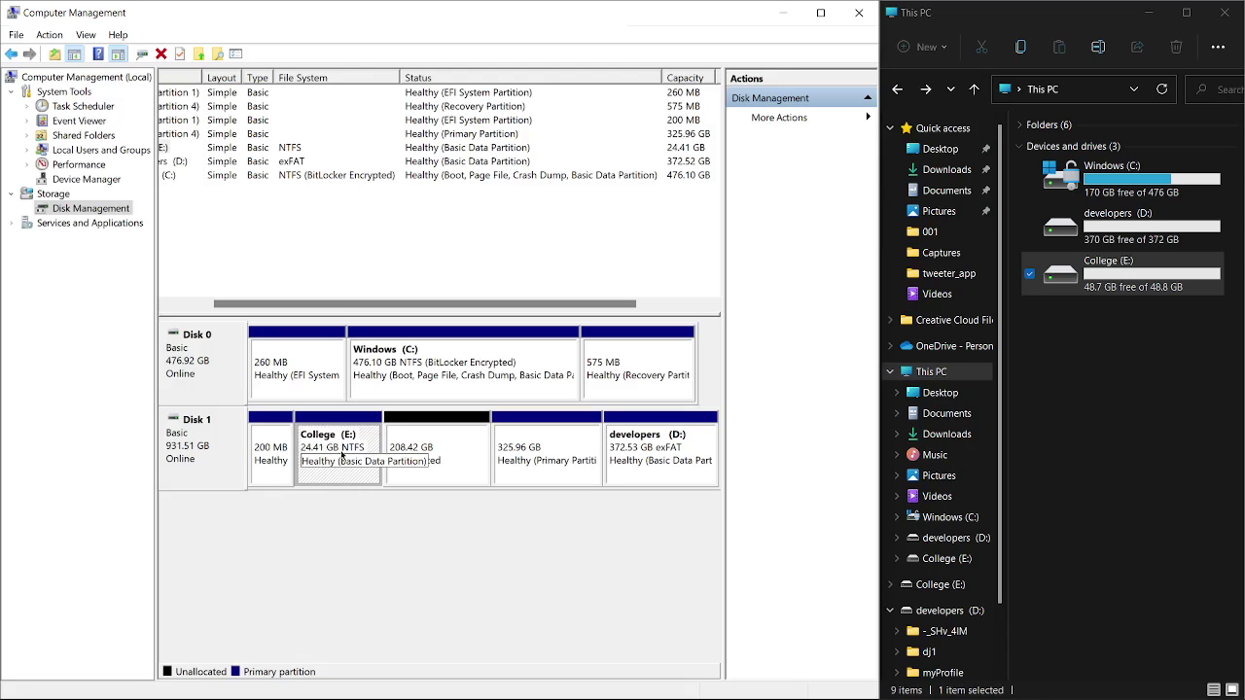
left_click(418, 548)
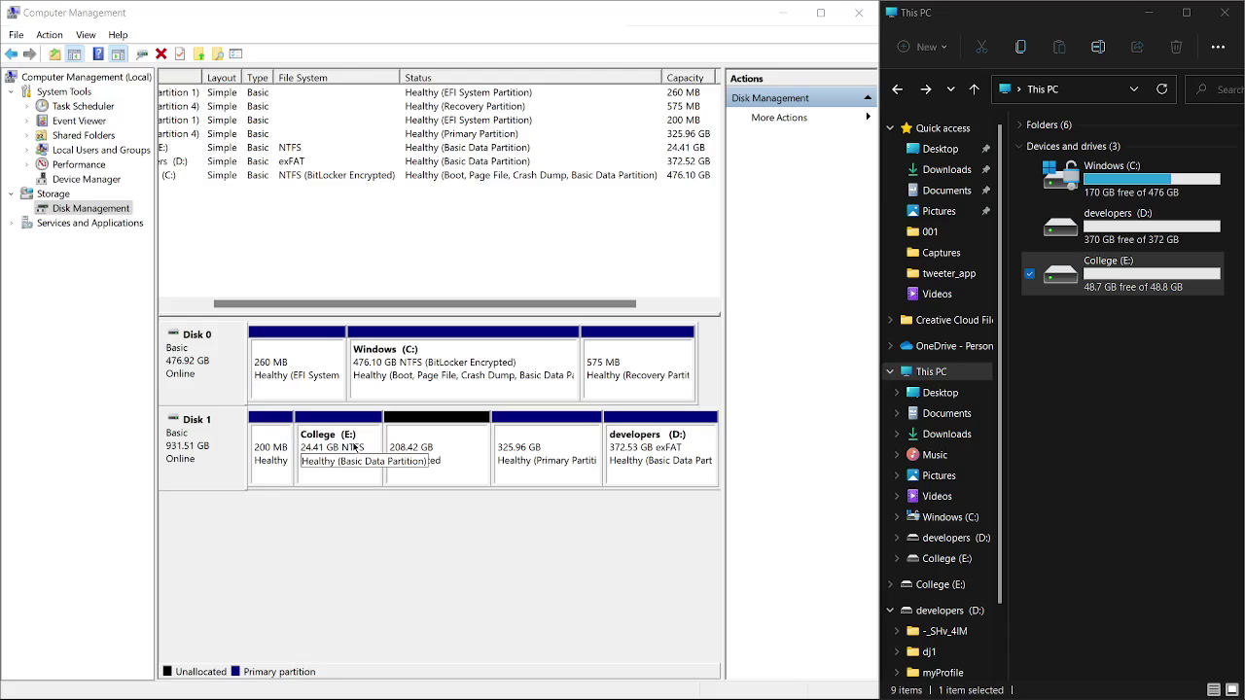
left_click(356, 447)
left_click(358, 447)
right_click(357, 446)
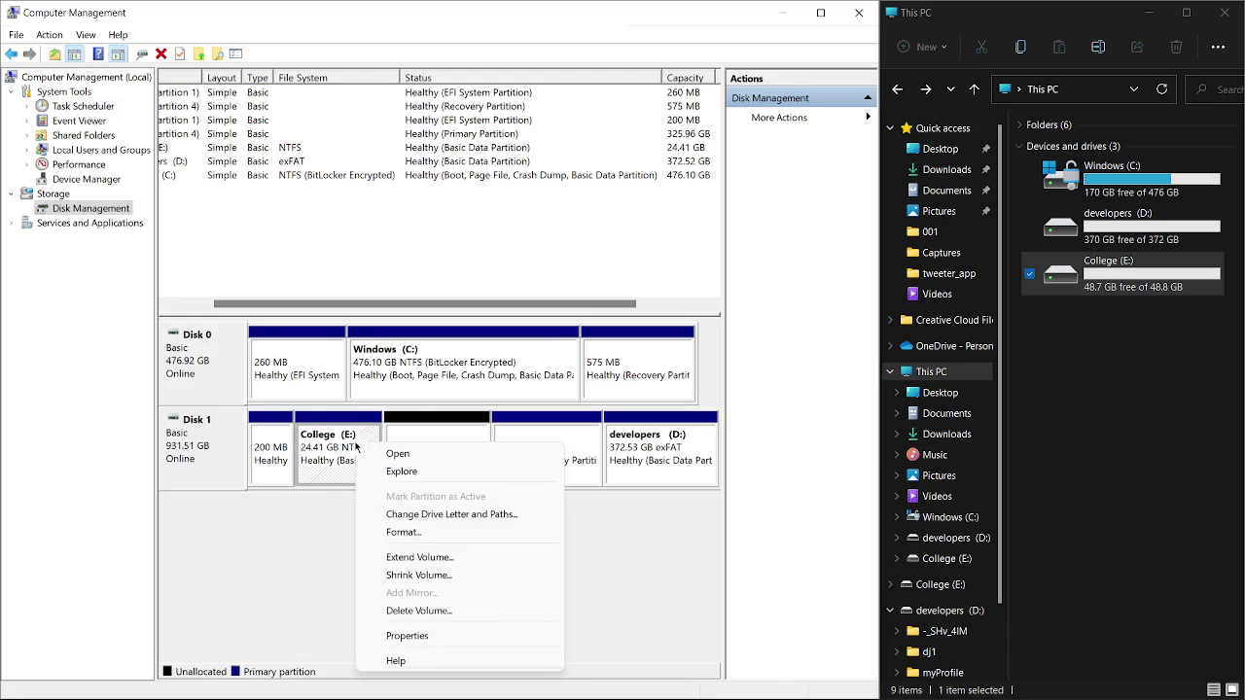
left_click(445, 560)
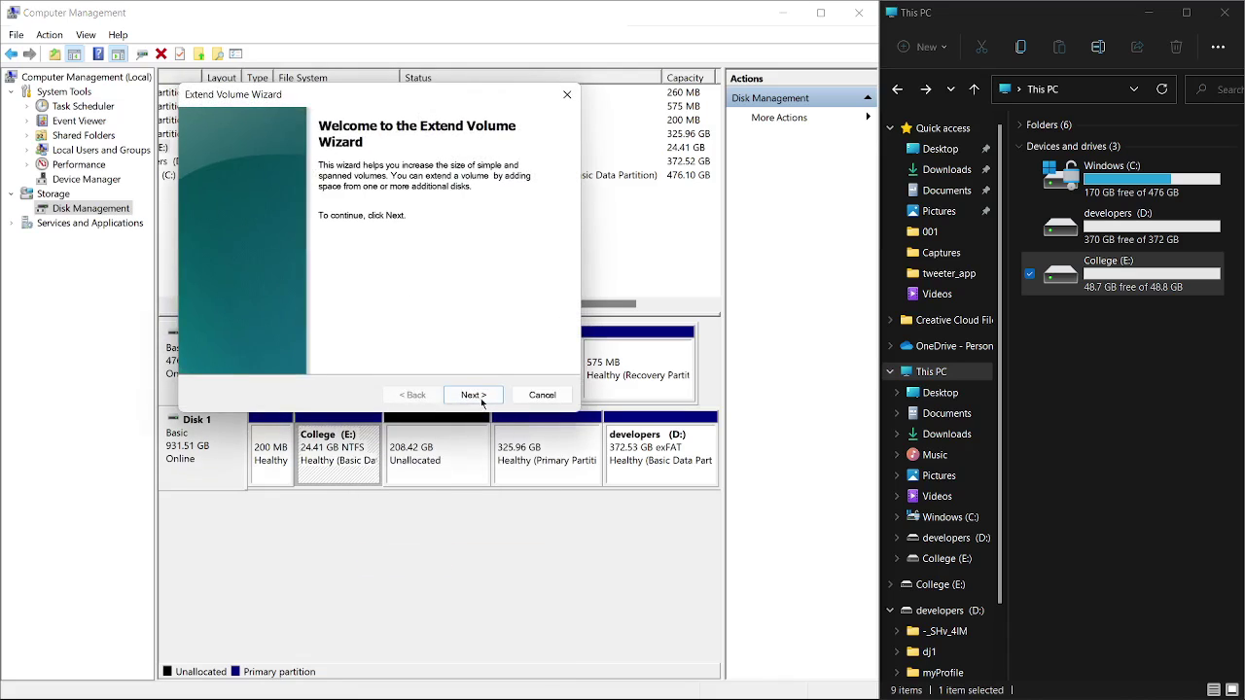
left_click(474, 395)
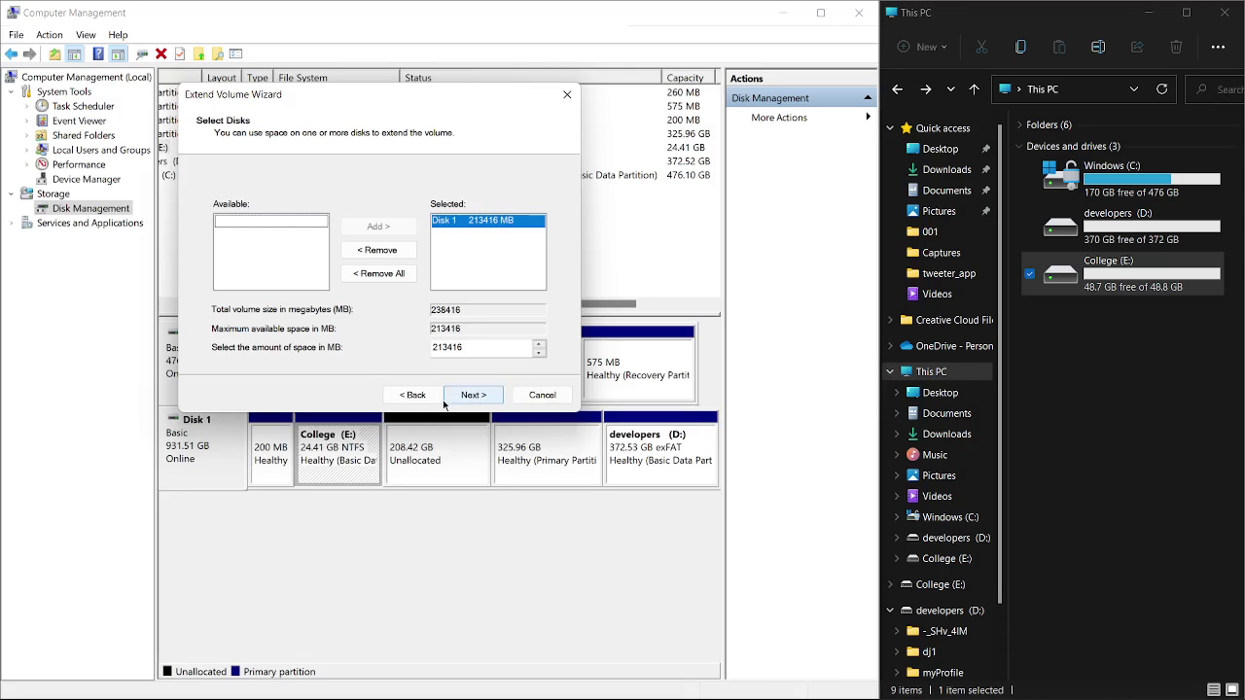
left_click(468, 348)
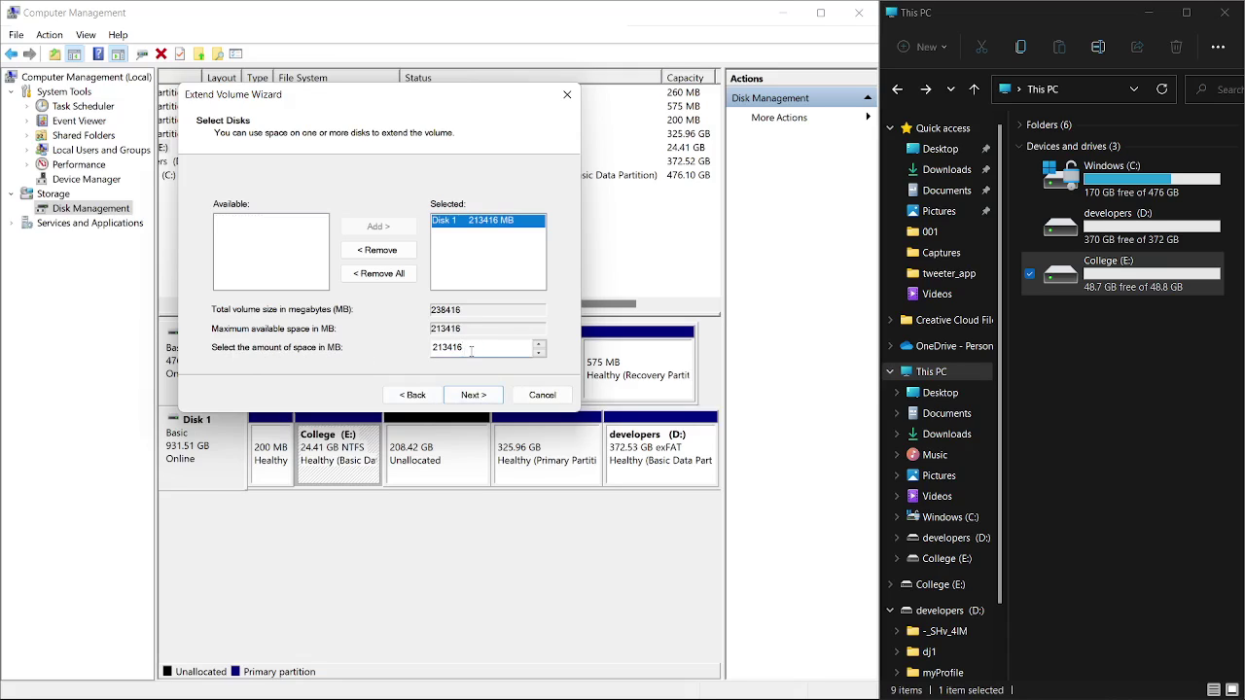
left_click_drag(470, 348, 434, 348)
left_click(467, 348)
double_click(471, 348)
type("25000")
left_click(476, 397)
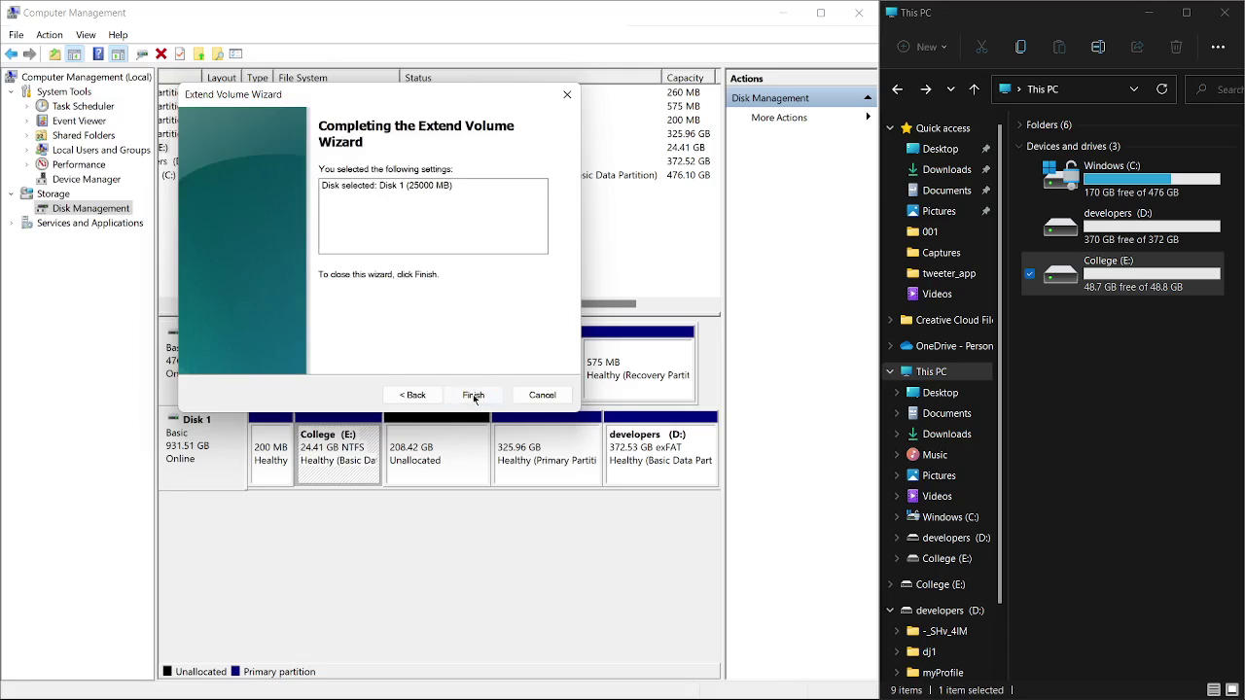
left_click(473, 395)
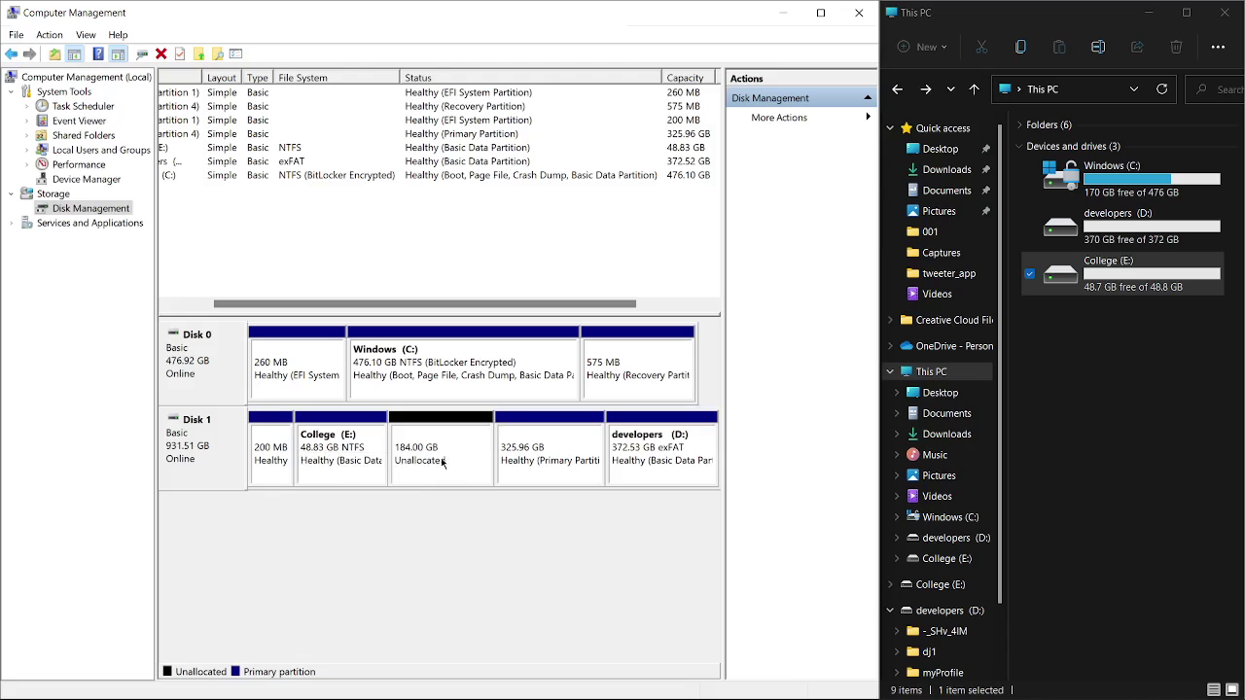
Start a new simple volume in Disk 1's unallocated space with a size of 10000 MB
left_click(448, 456)
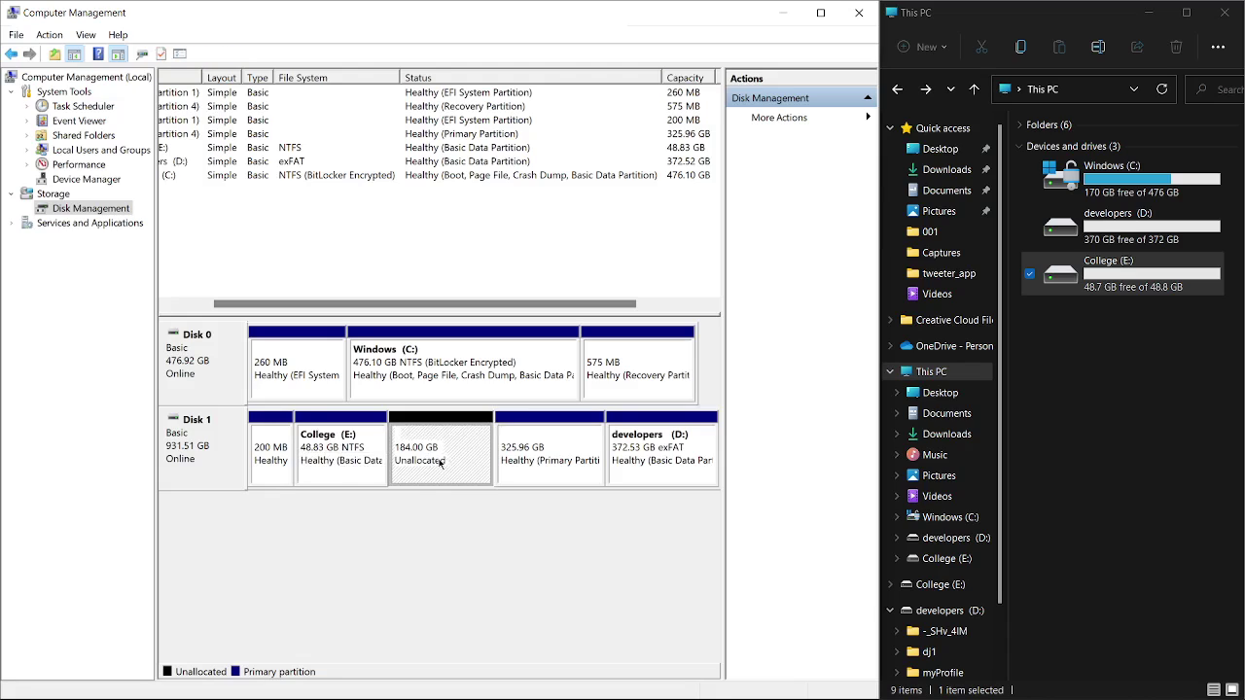
right_click(461, 451)
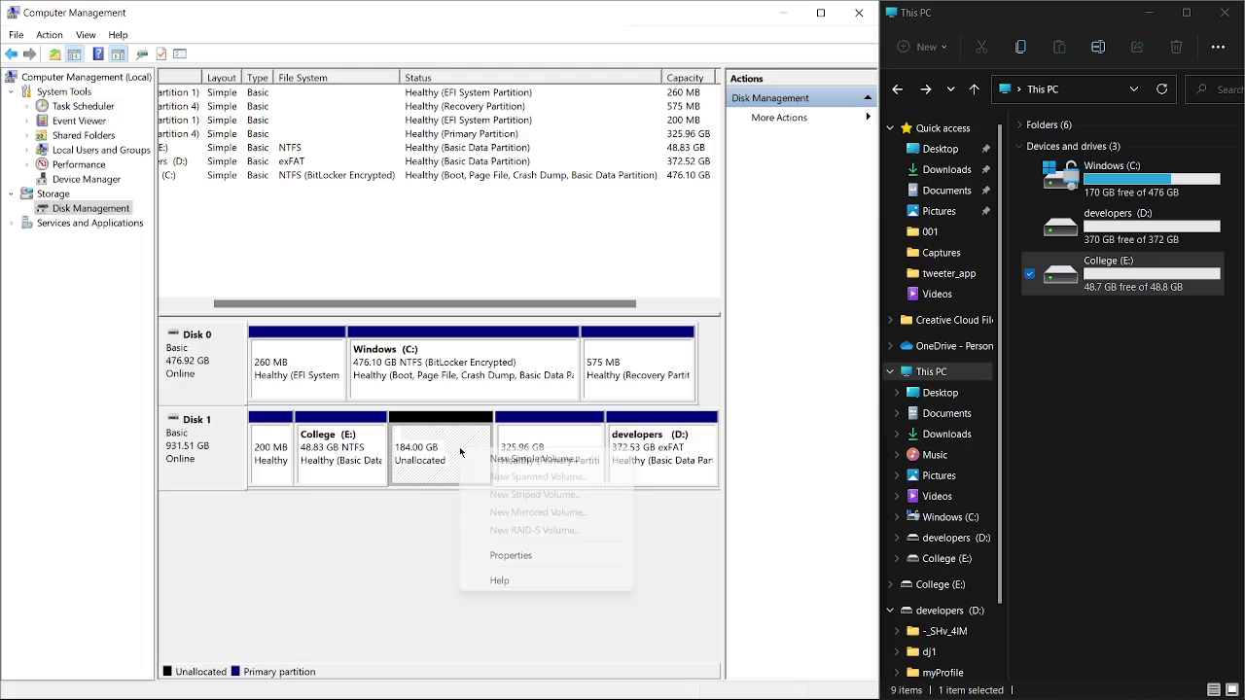
left_click(515, 461)
left_click(473, 381)
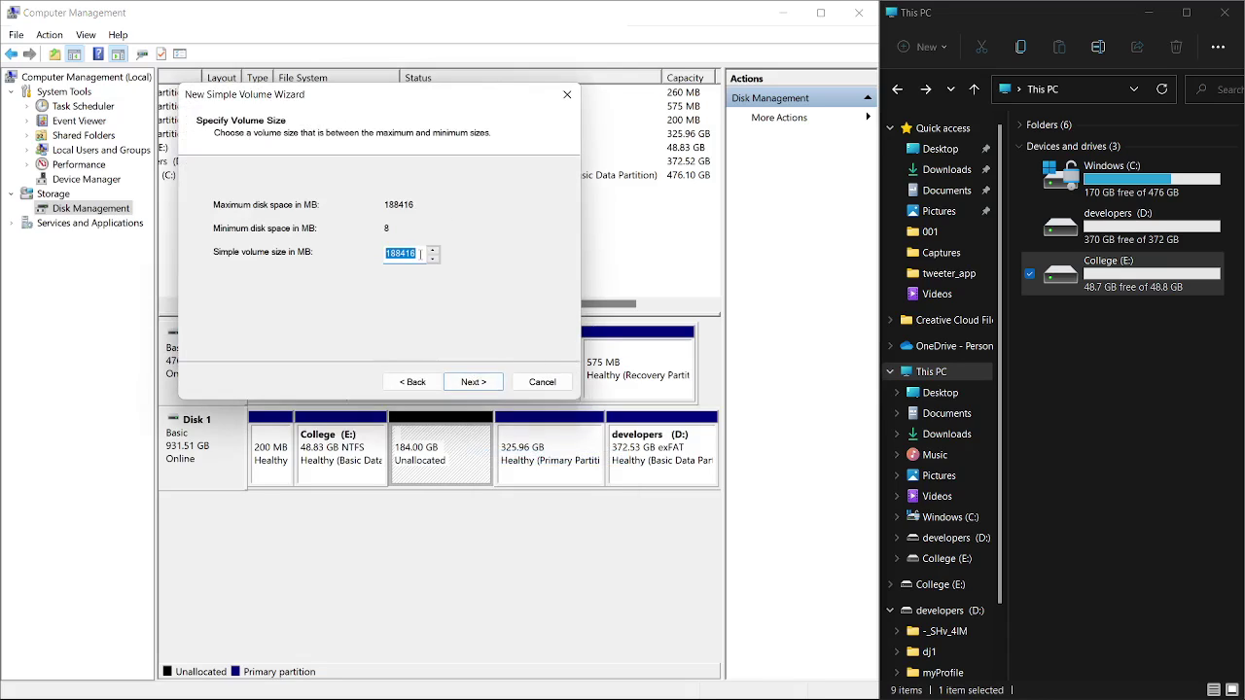
type("10000")
left_click(468, 387)
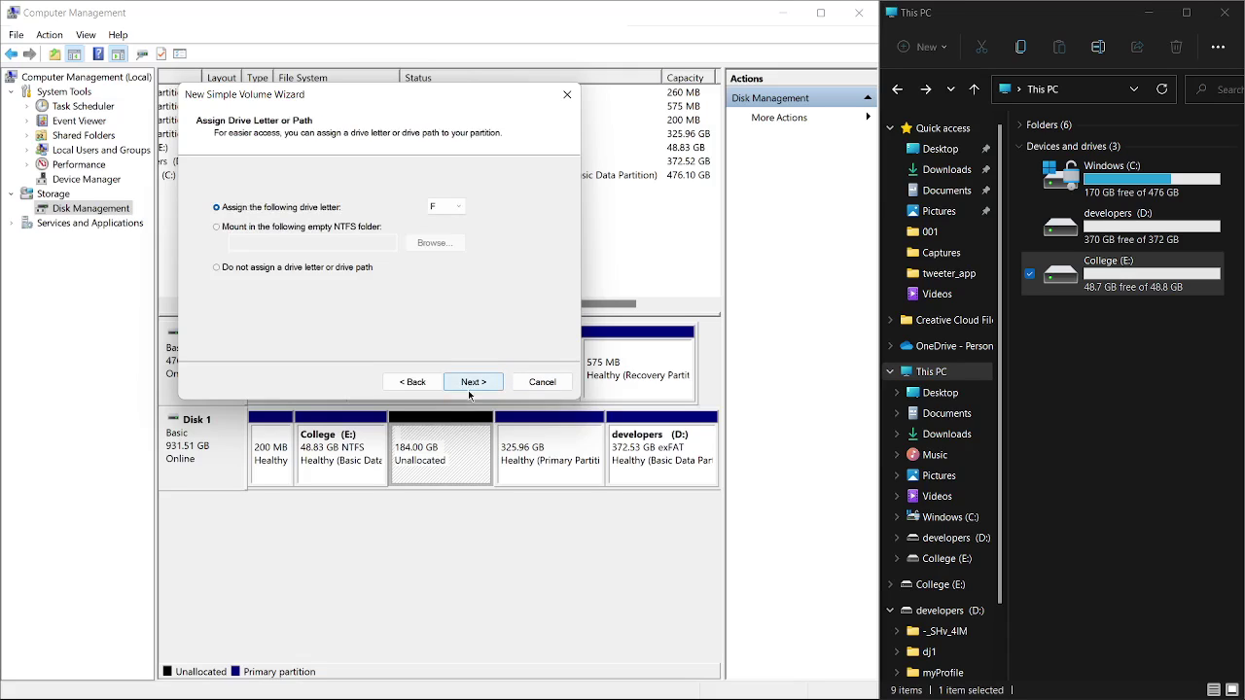
Choose not to assign a drive letter or drive path to the new volume
left_click(459, 207)
left_click(445, 207)
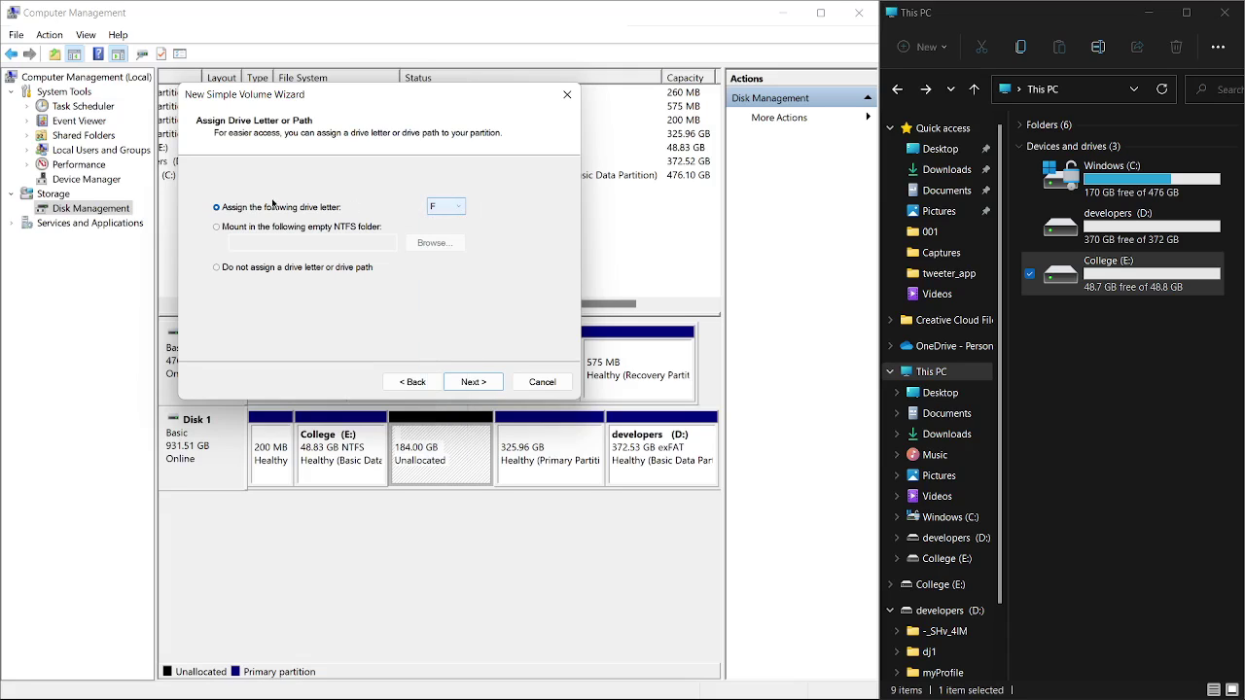
left_click(218, 267)
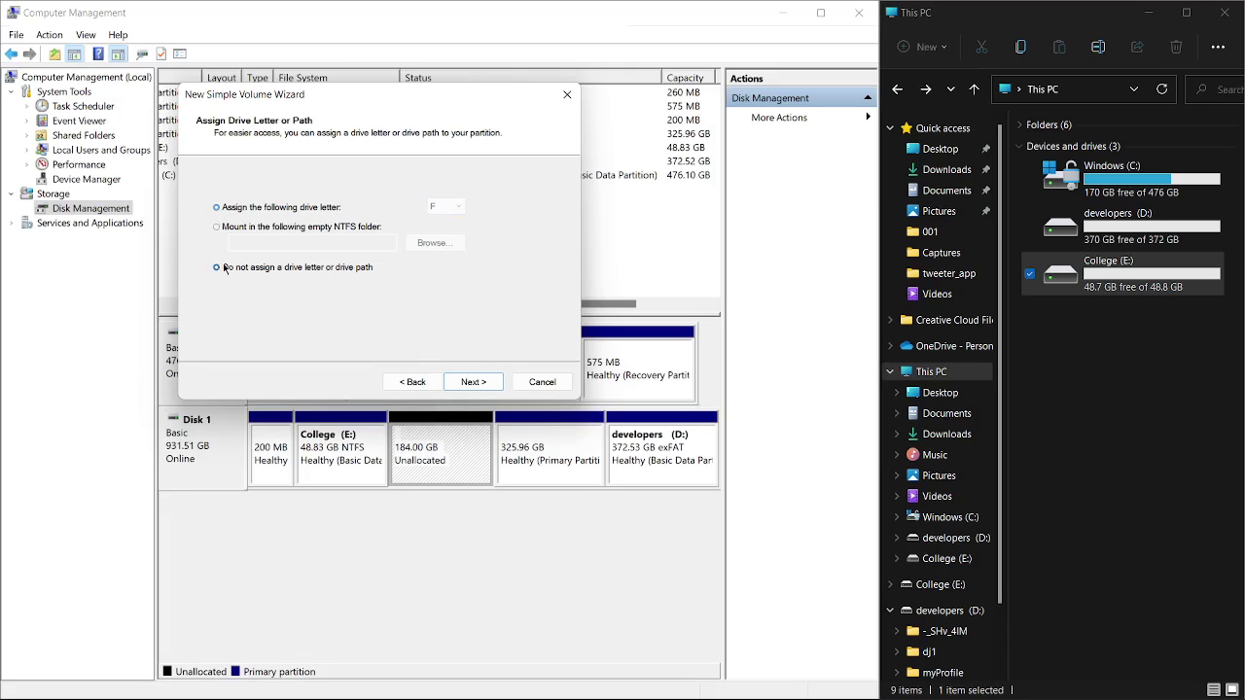
left_click(476, 384)
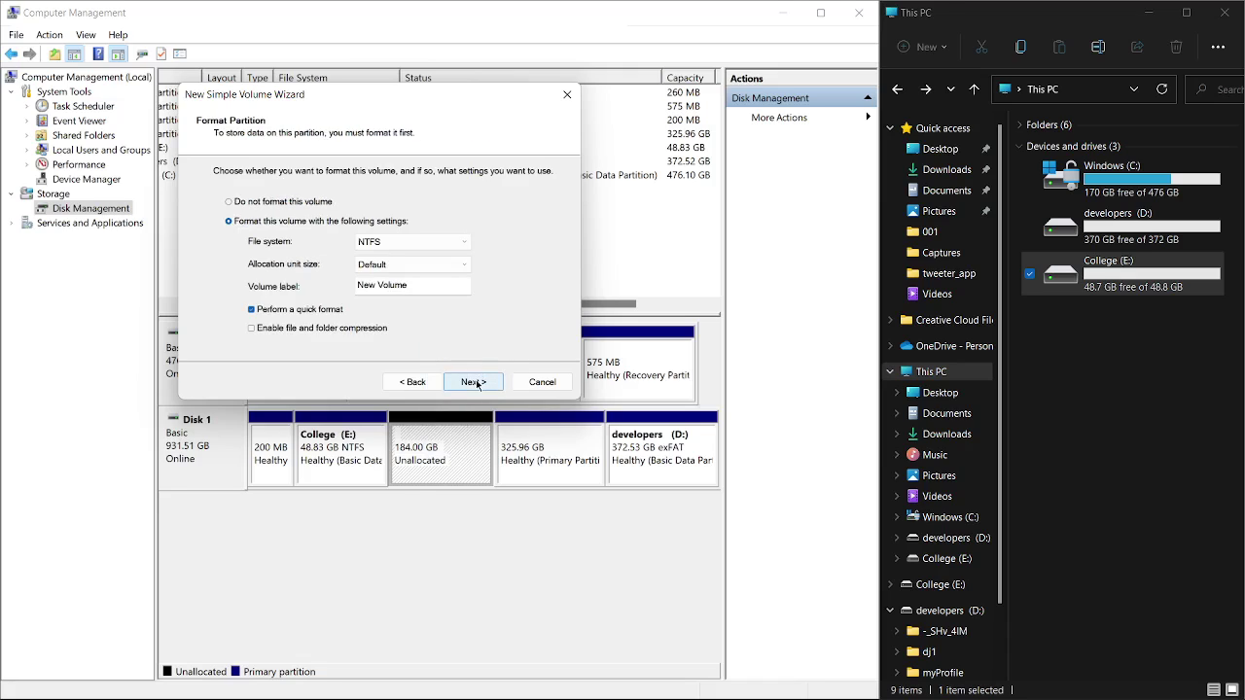
Set the new volume to be formatted as FAT32 with default allocation unit size and the volume label Secret
left_click(398, 249)
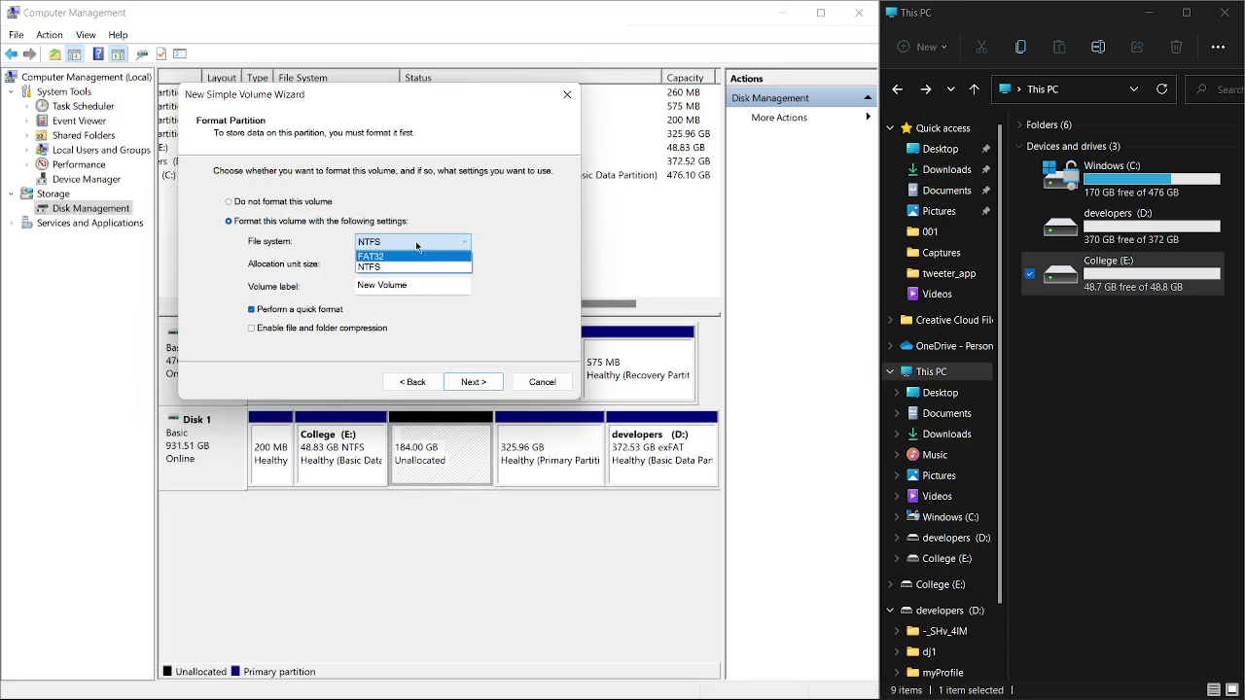
left_click(420, 240)
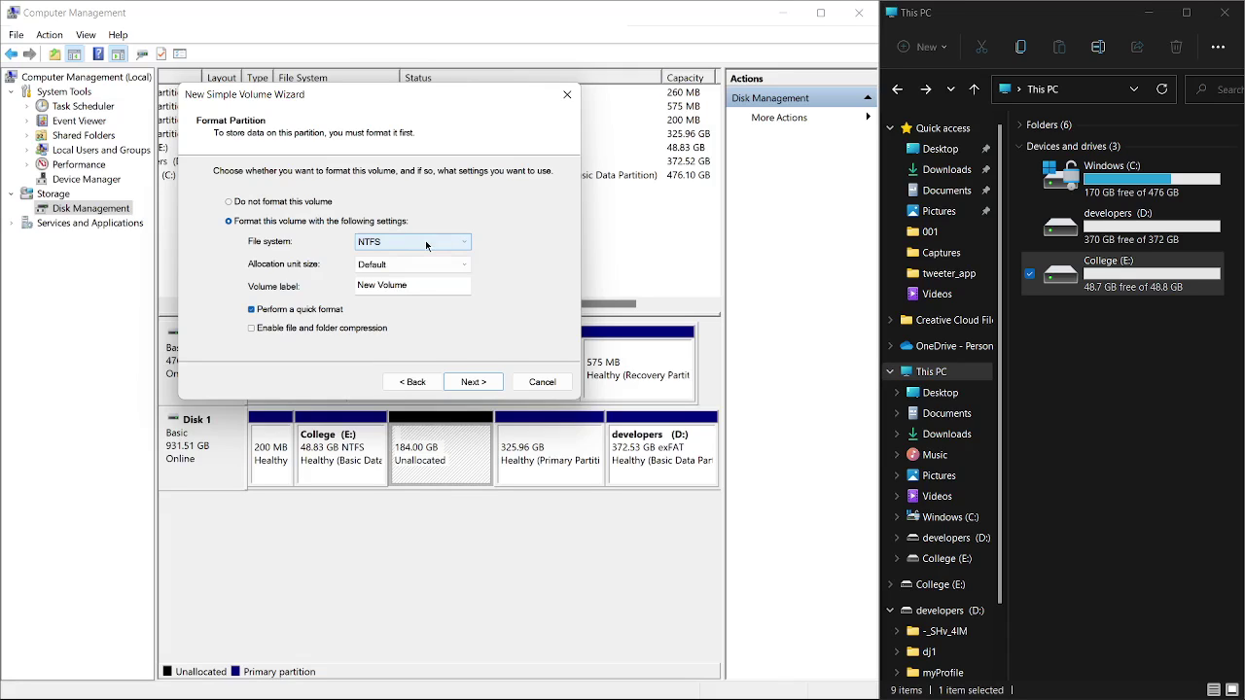
left_click(425, 244)
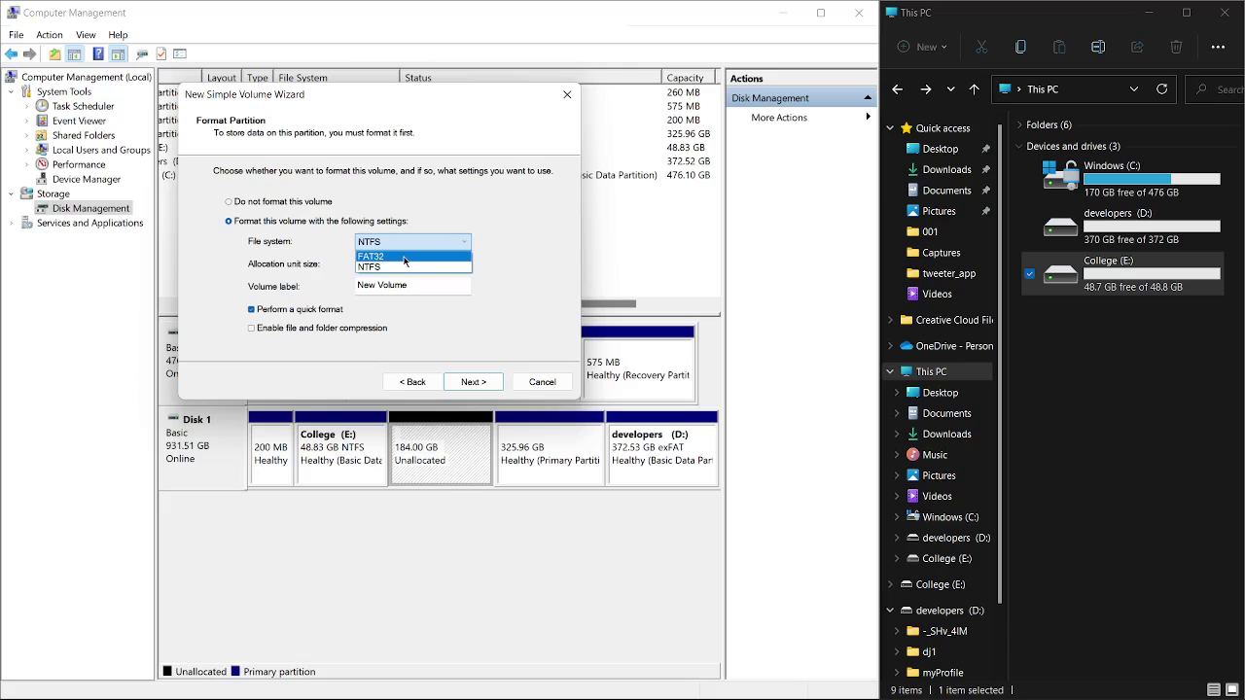
left_click(405, 259)
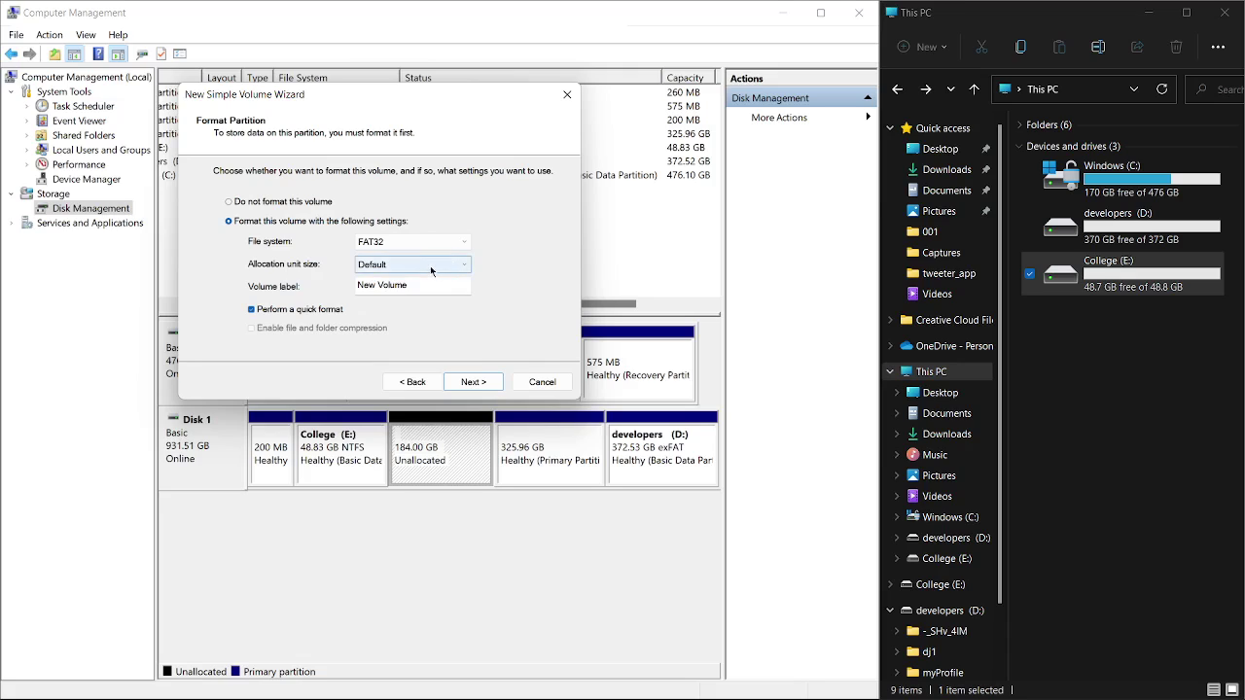
left_click(433, 266)
left_click(409, 277)
left_click(419, 284)
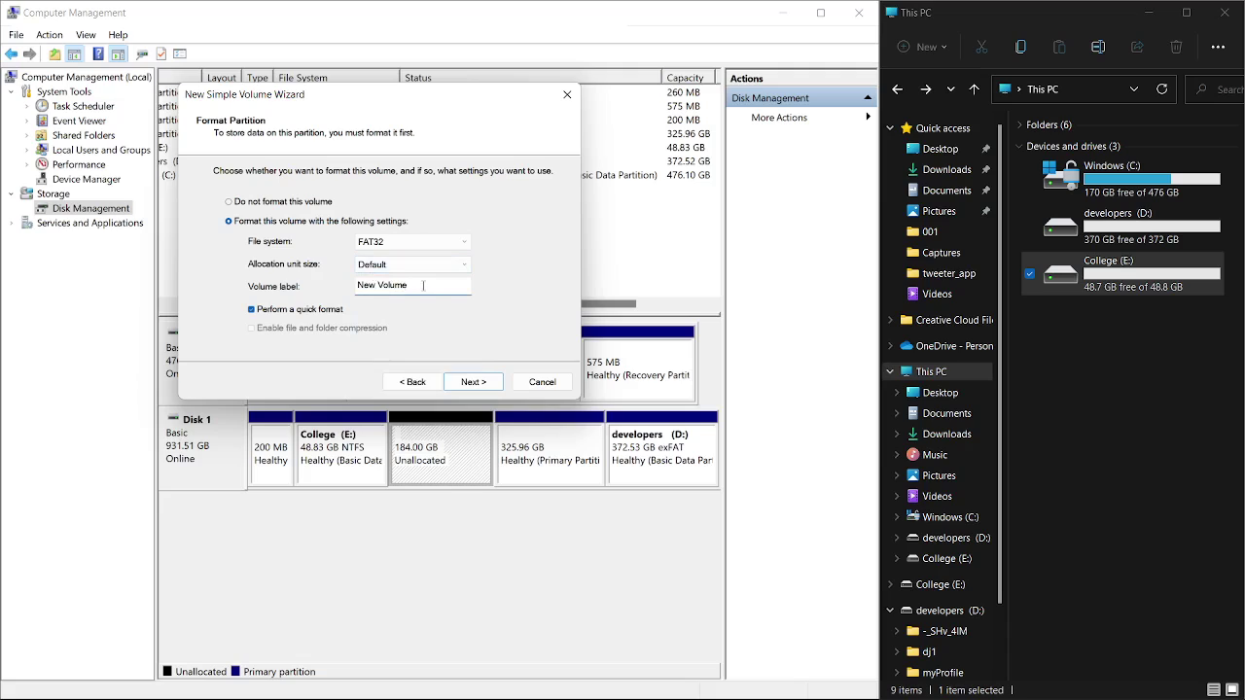
left_click_drag(418, 284, 337, 285)
type("Secret")
left_click(471, 382)
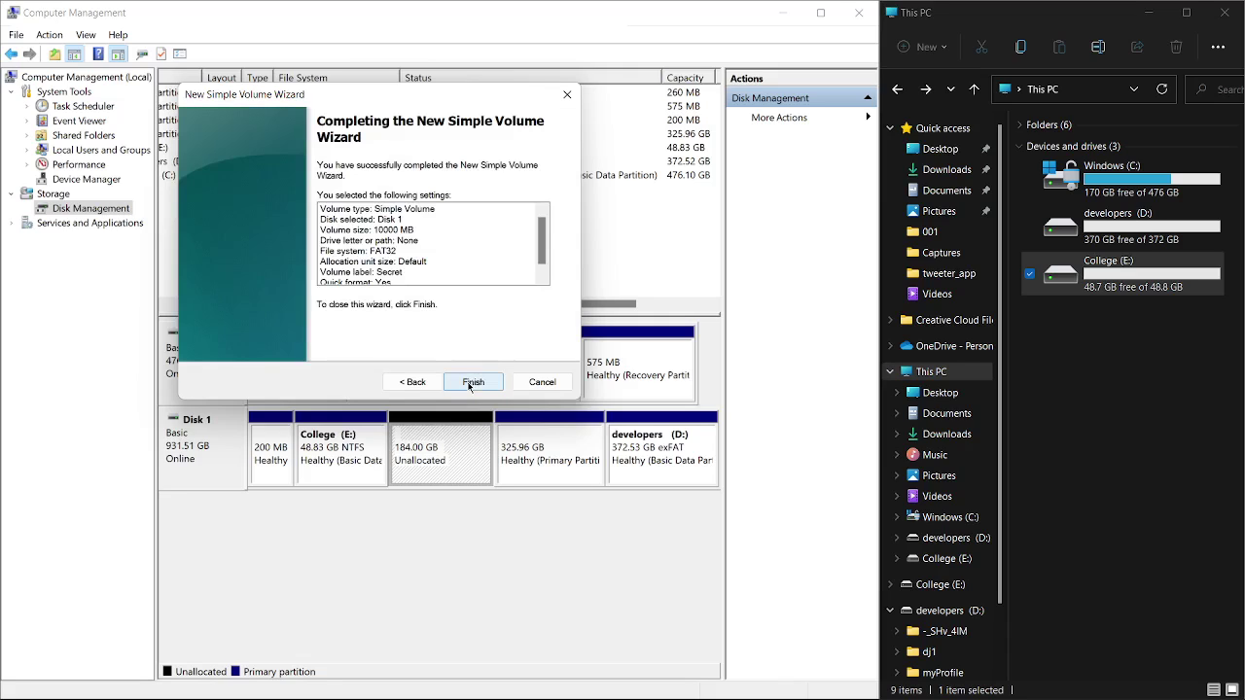
Review the settings summary of the Secret volume and finish creating it
scroll(525, 270, "down", 2)
scroll(526, 273, "up", 1)
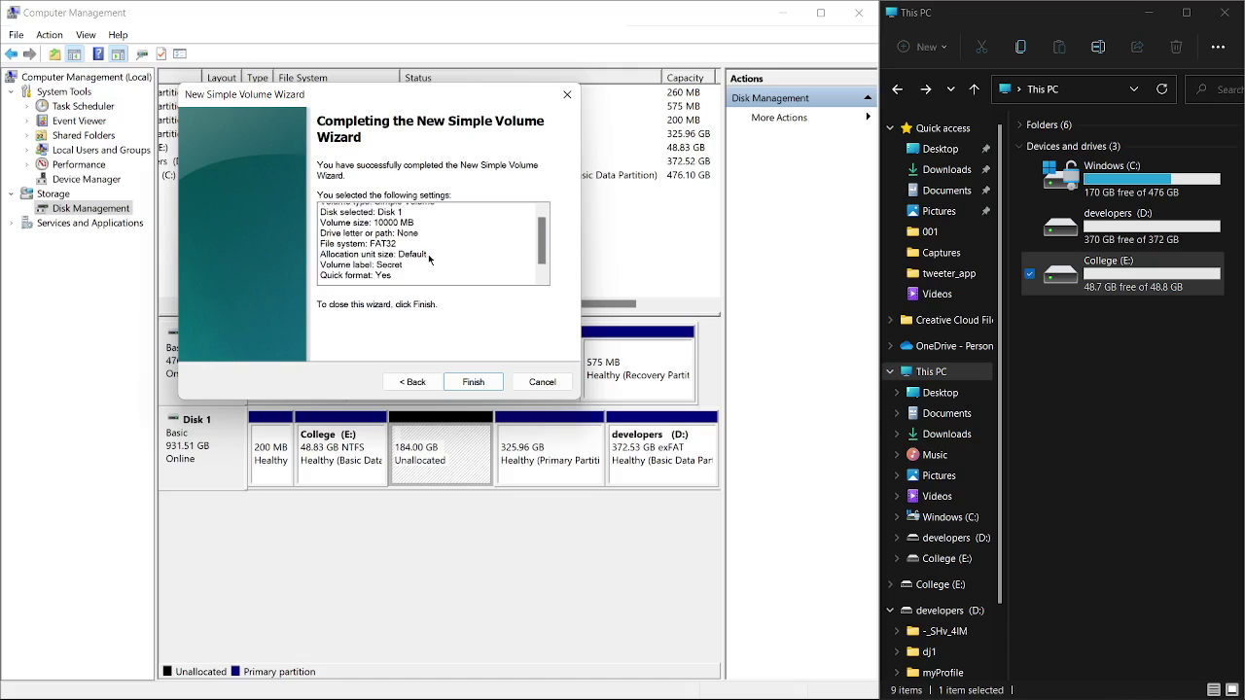
left_click(469, 382)
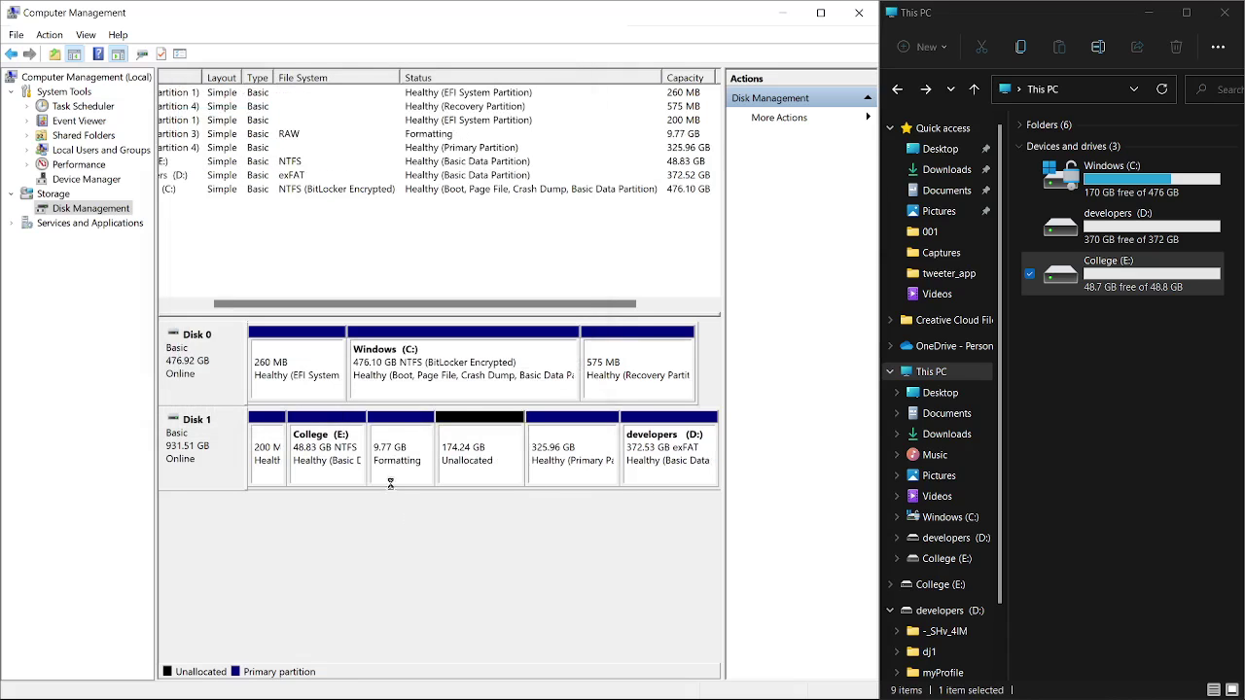
Compare the SECRET partition with the neighbouring College (E:) partition and unallocated space on Disk 1
left_click(407, 473)
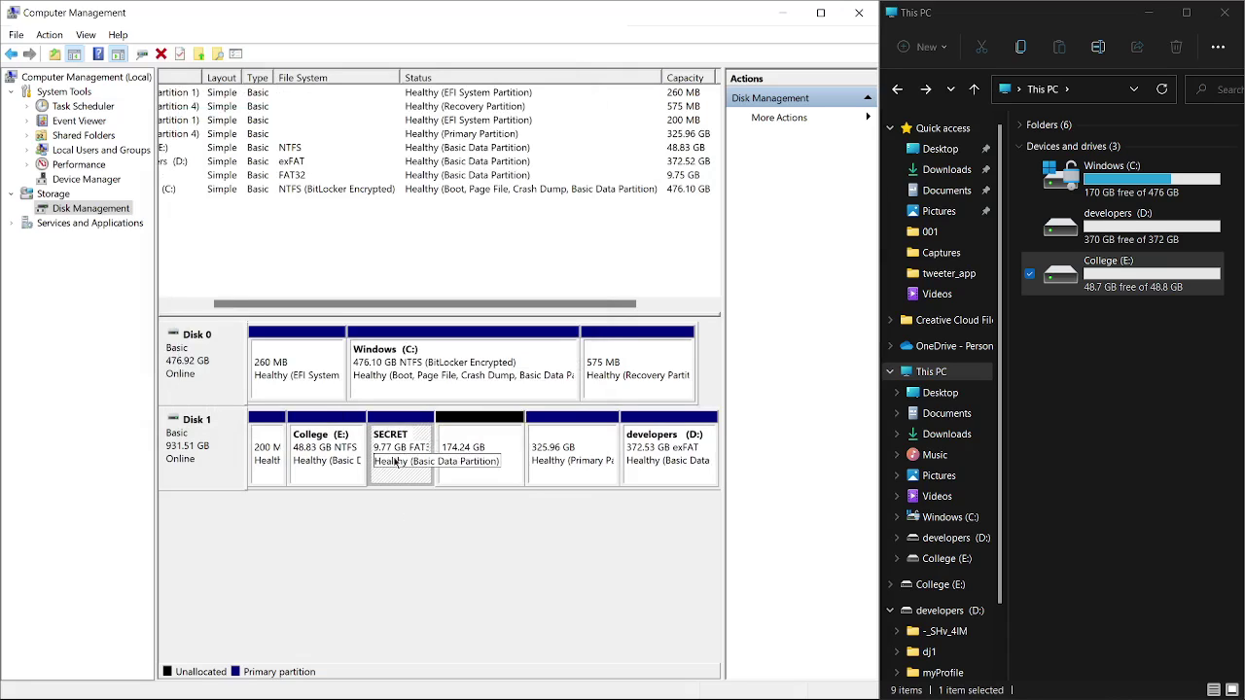
left_click(473, 475)
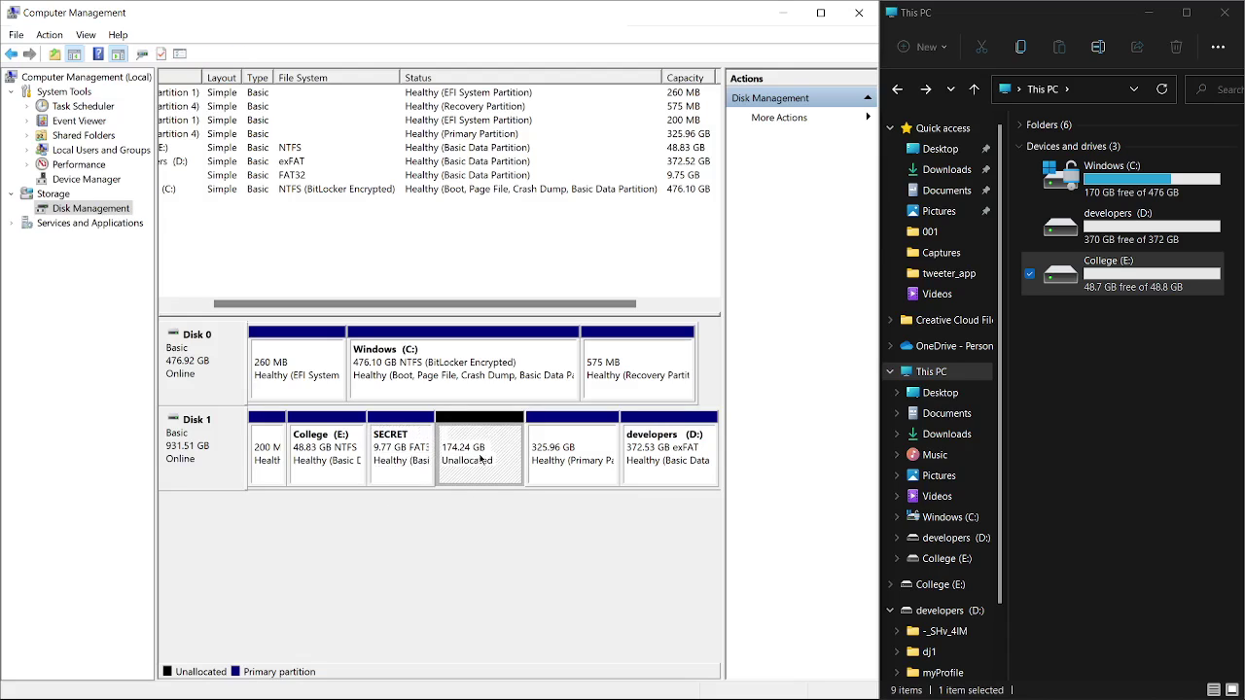
left_click(398, 465)
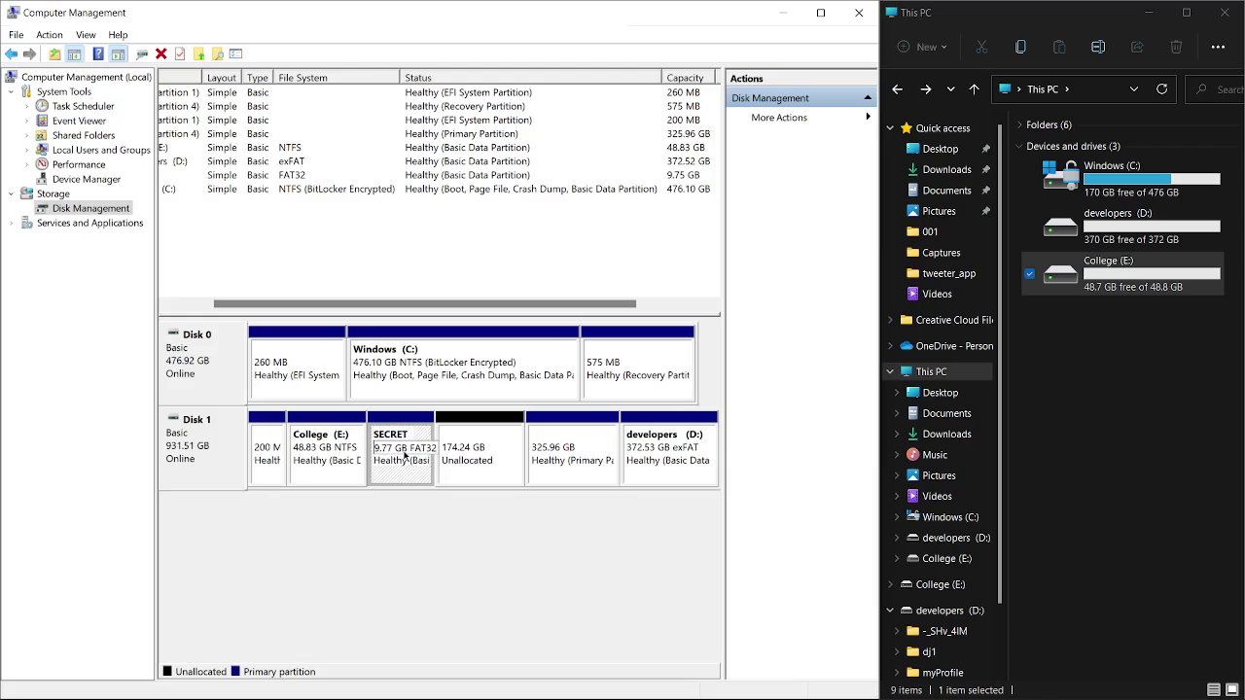
left_click(321, 454)
left_click(407, 453)
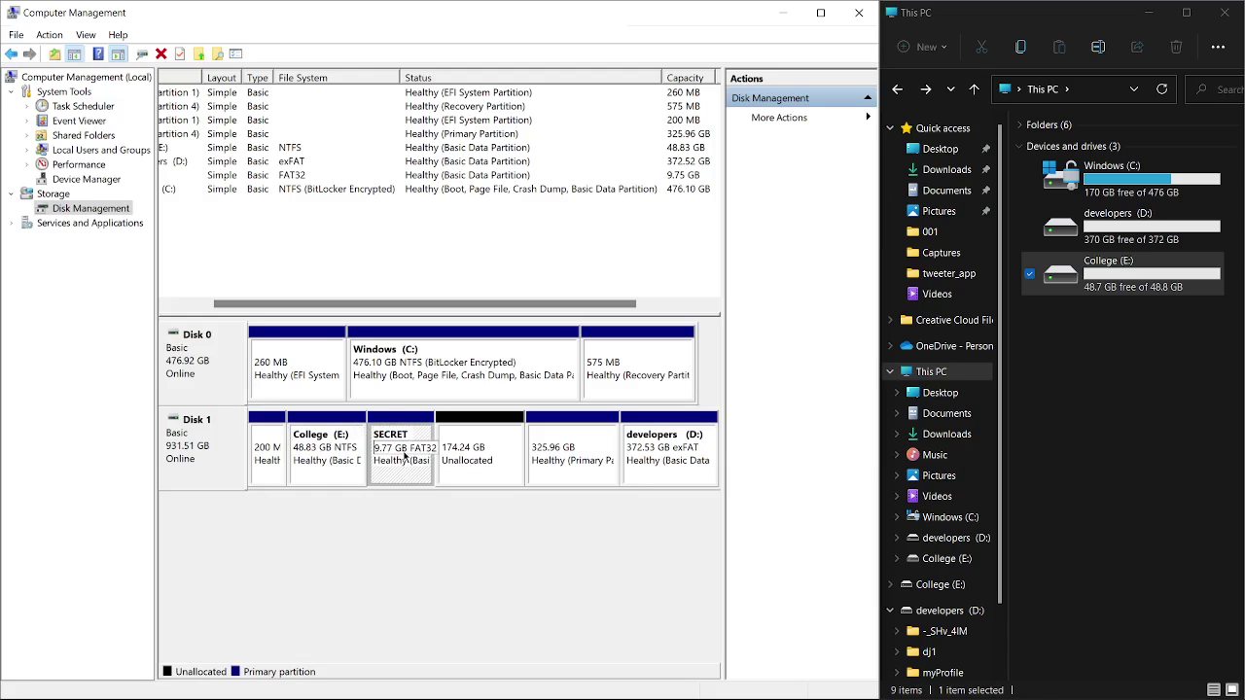
left_click(348, 469)
left_click(399, 455)
left_click(329, 444)
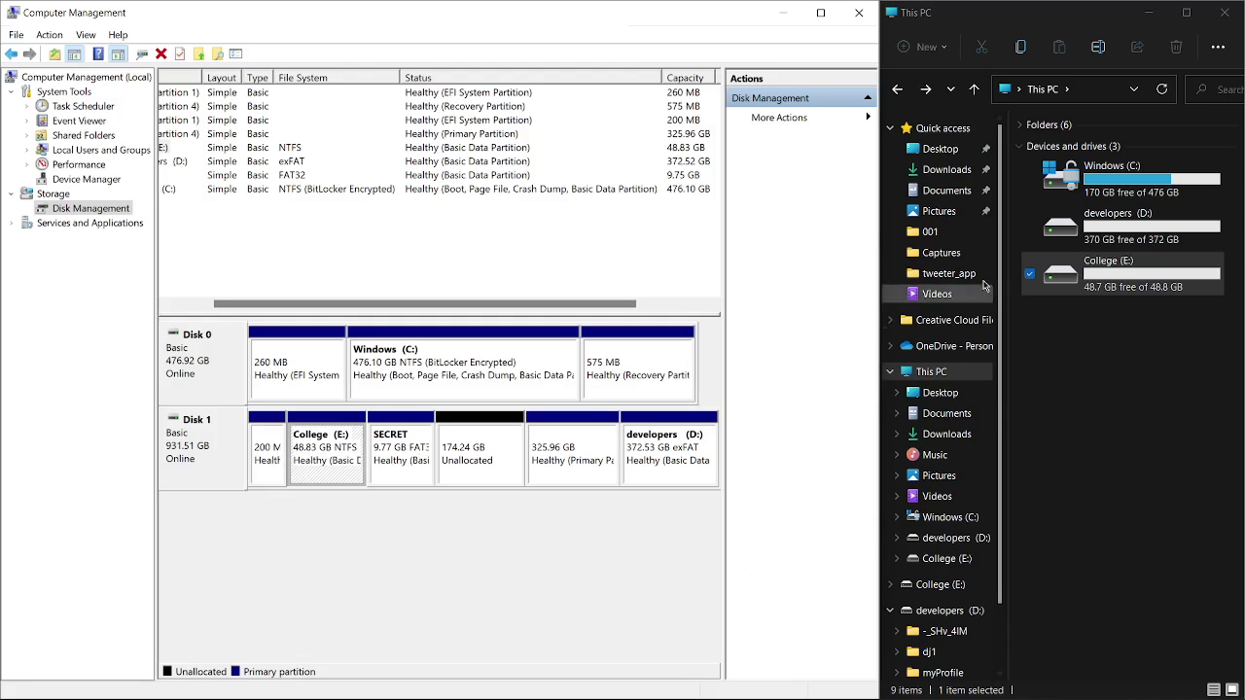
Check in File Explorer which drives are listed under This PC, going through Windows (C:), developers (D:) and College (E:)
left_click(1106, 194)
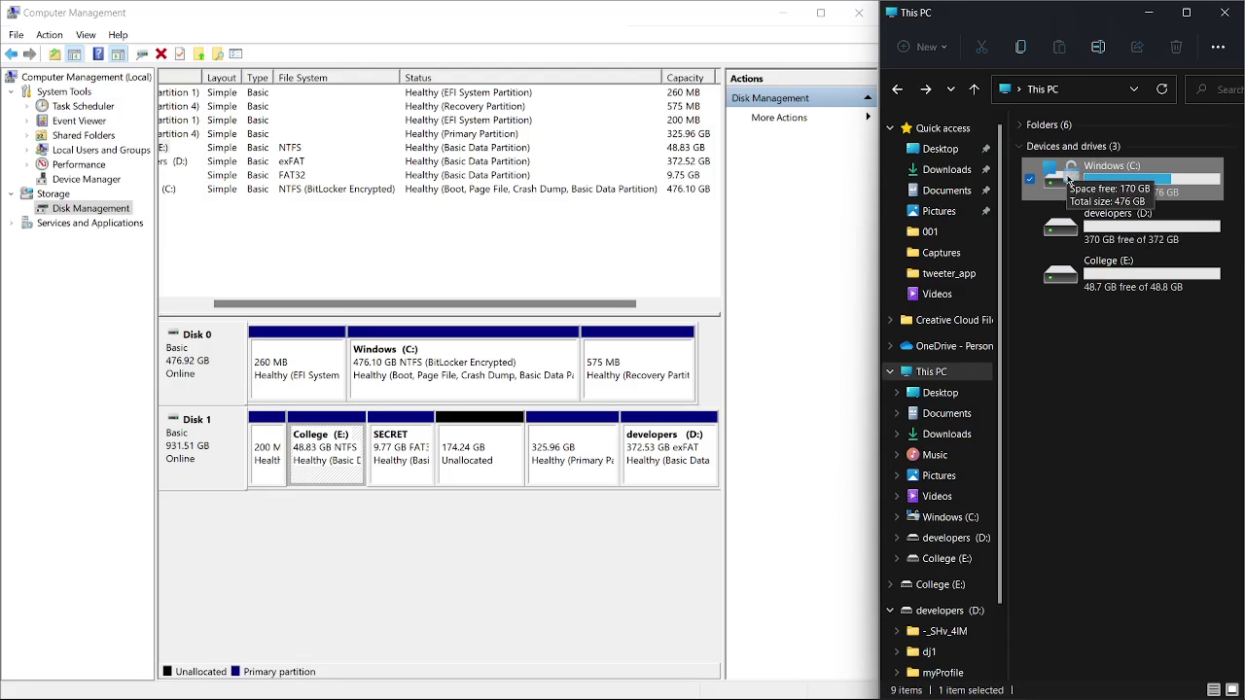
left_click(1106, 239)
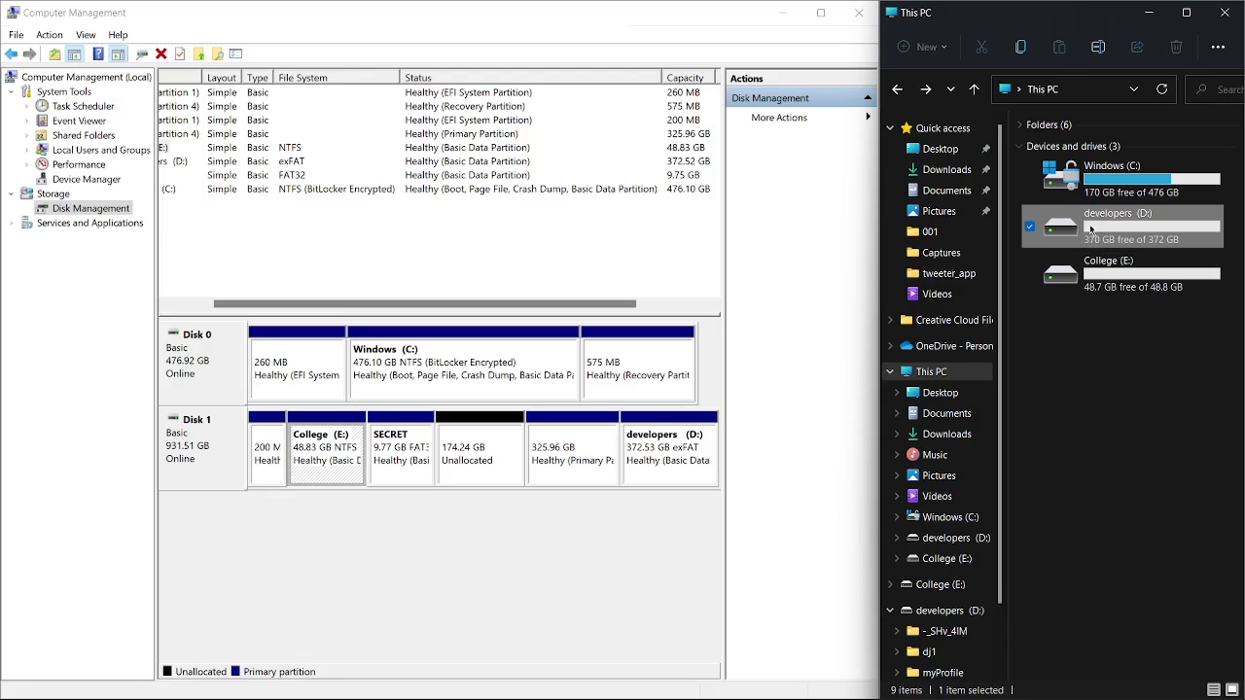
left_click(1092, 280)
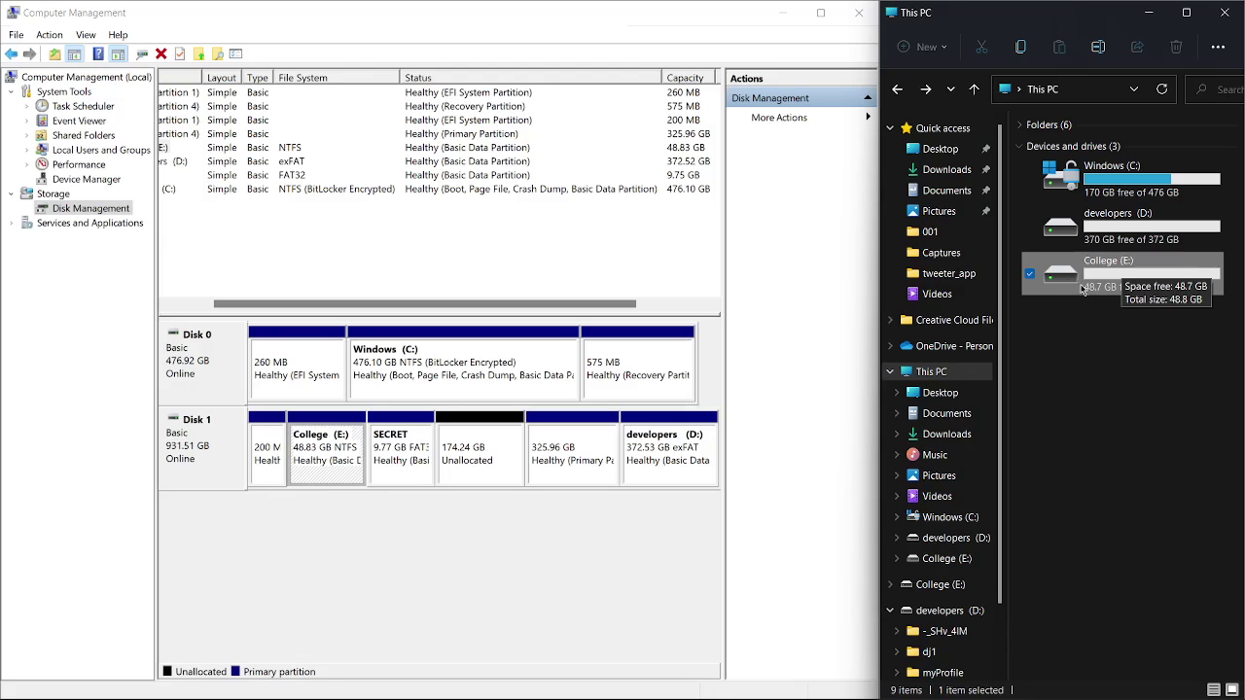
left_click(1083, 230)
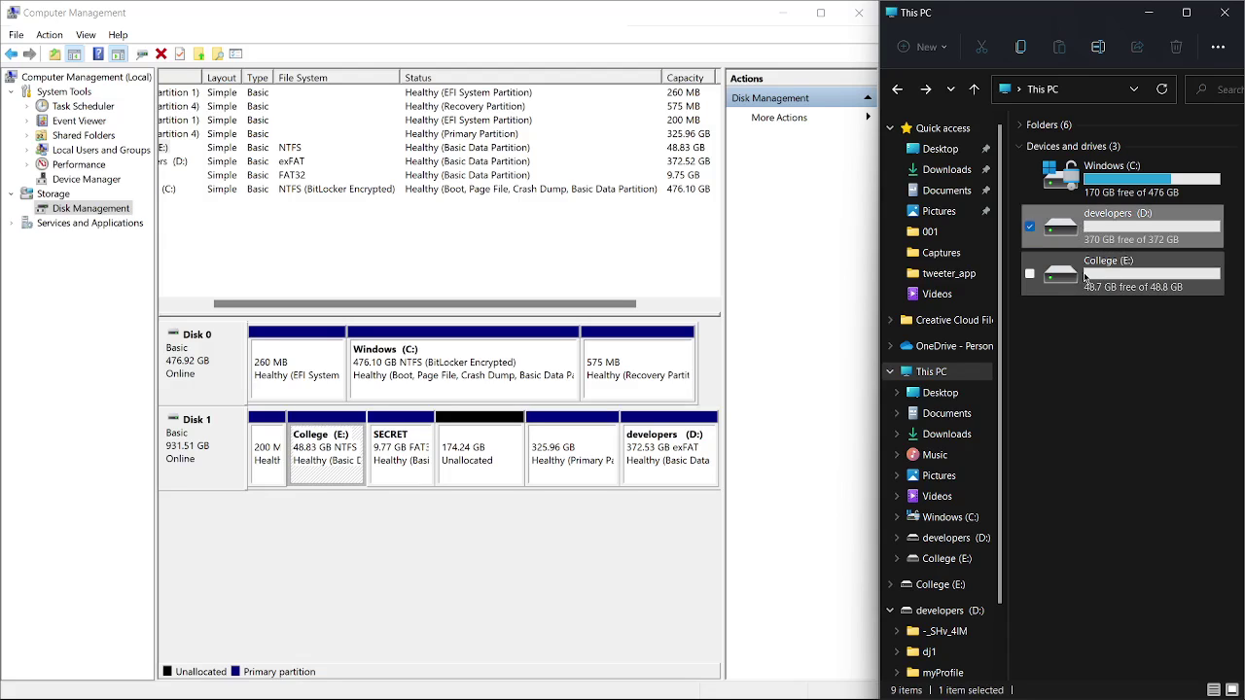
left_click(1085, 279)
left_click(1084, 232)
left_click(1077, 271)
left_click(1048, 230)
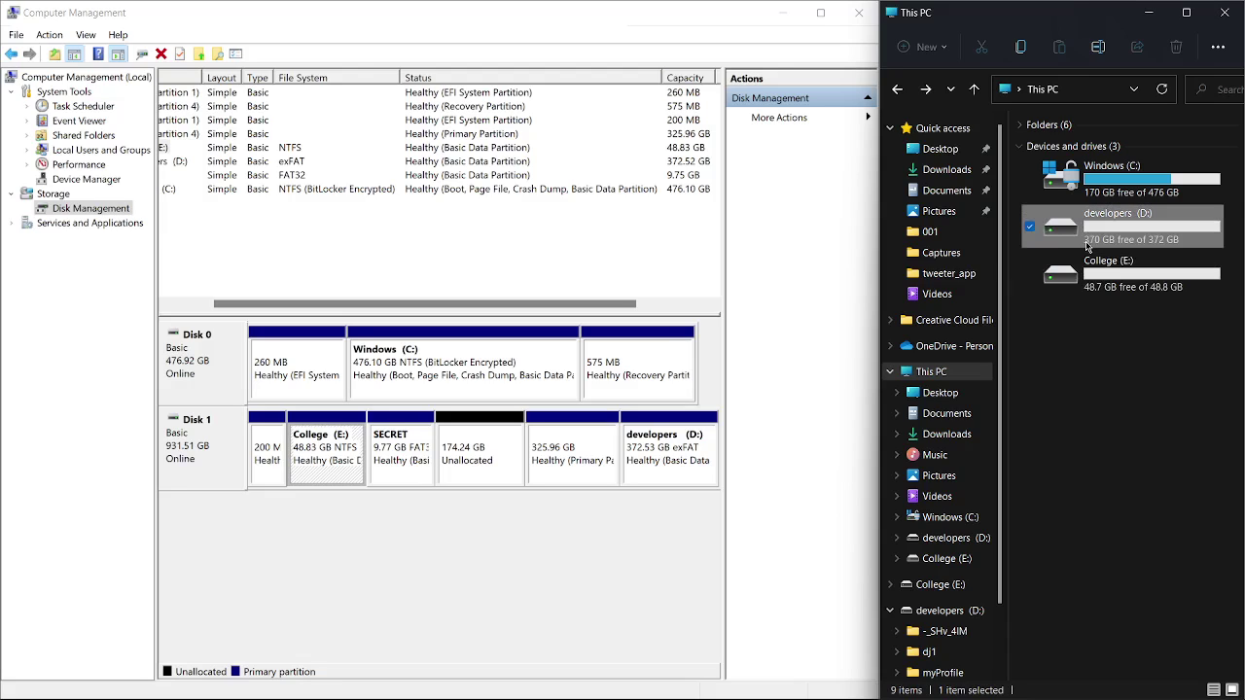